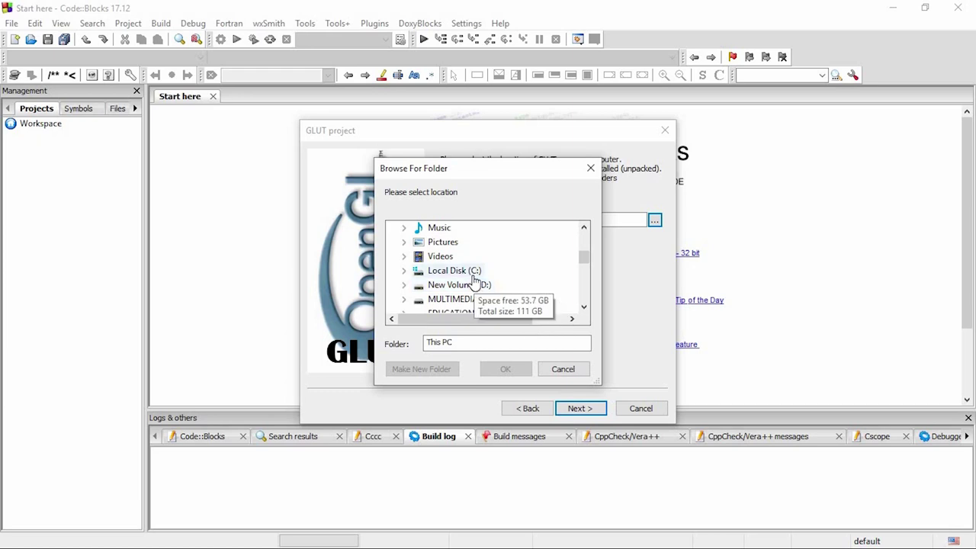
Try to set the GLUT location to C:\Program Files (x86)\CodeBlocks\MinGW in the project wizard, and leave the wizard.
{"action": "double_click", "coordinate": [473, 271]}
{"action": "double_click", "coordinate": [482, 284]}
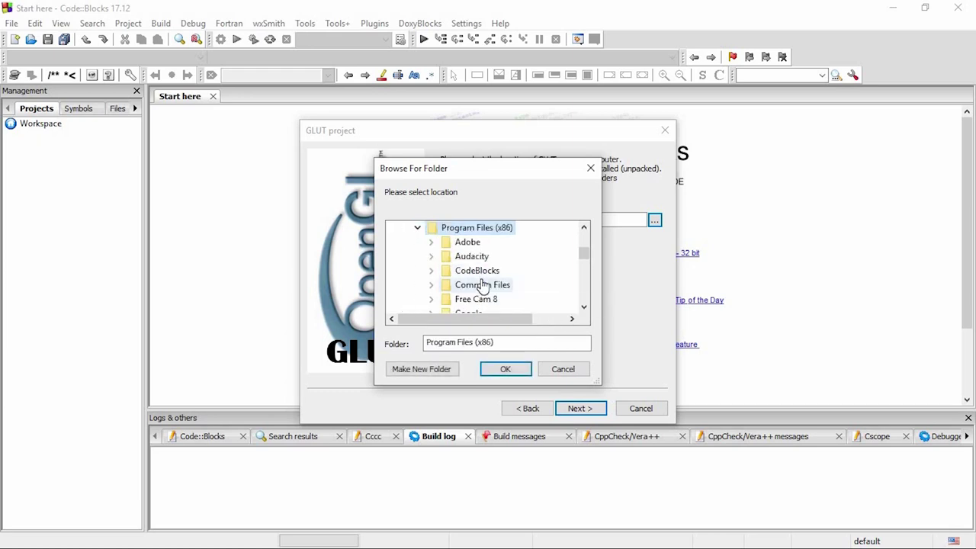
{"action": "double_click", "coordinate": [482, 273]}
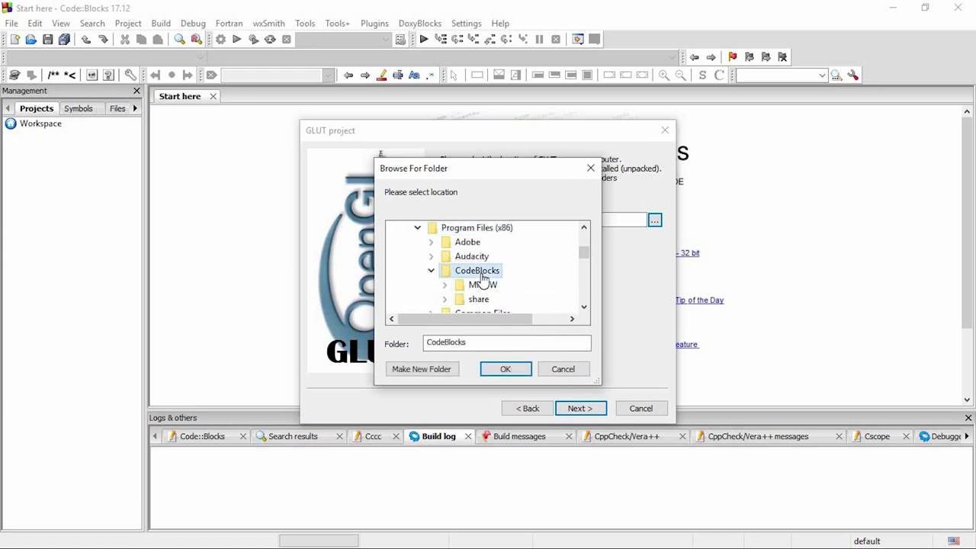
{"action": "double_click", "coordinate": [481, 284]}
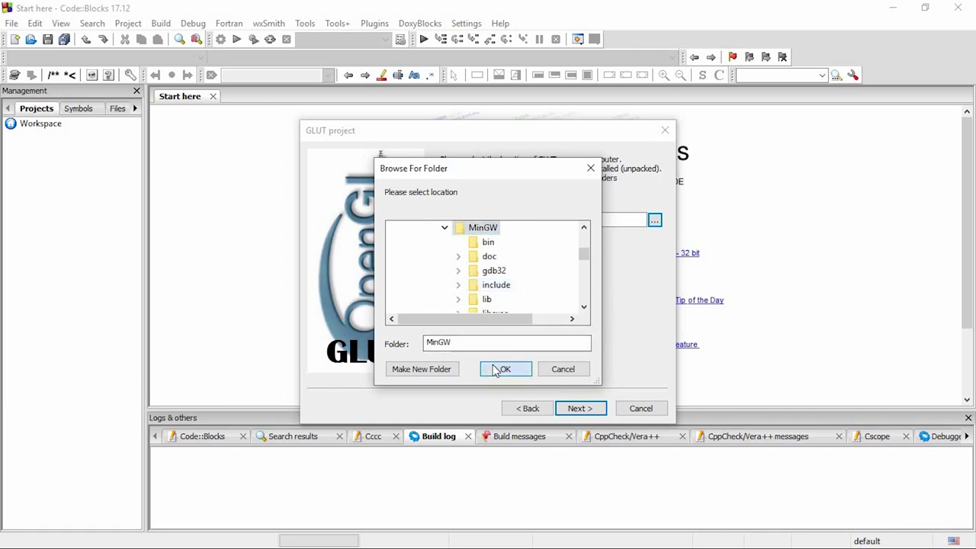
{"action": "left_click", "coordinate": [502, 369]}
{"action": "left_click", "coordinate": [577, 409]}
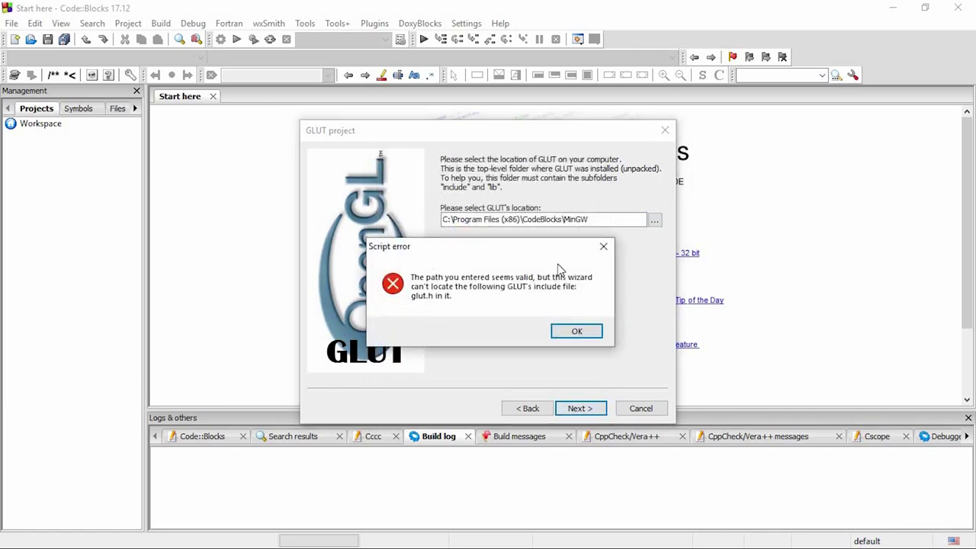
{"action": "left_click", "coordinate": [556, 337]}
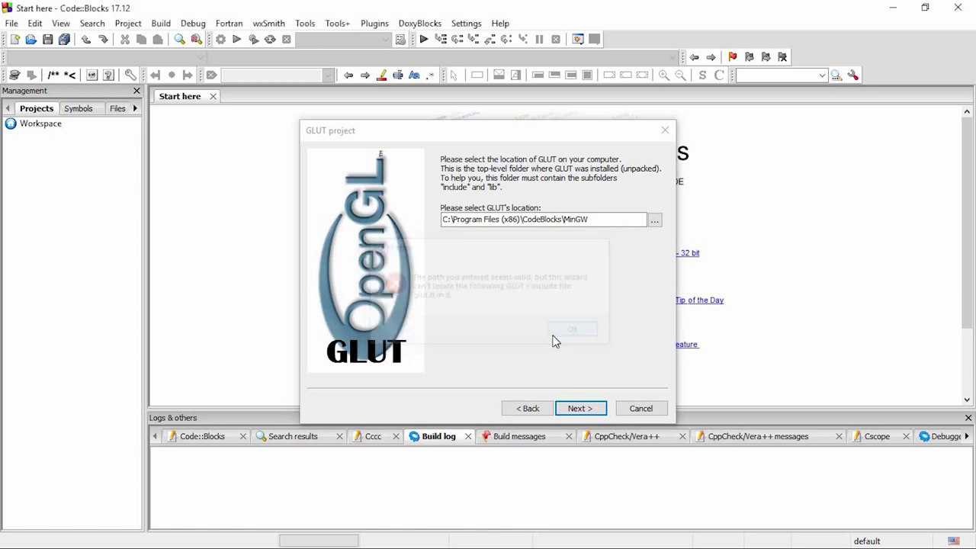
{"action": "left_click", "coordinate": [640, 409]}
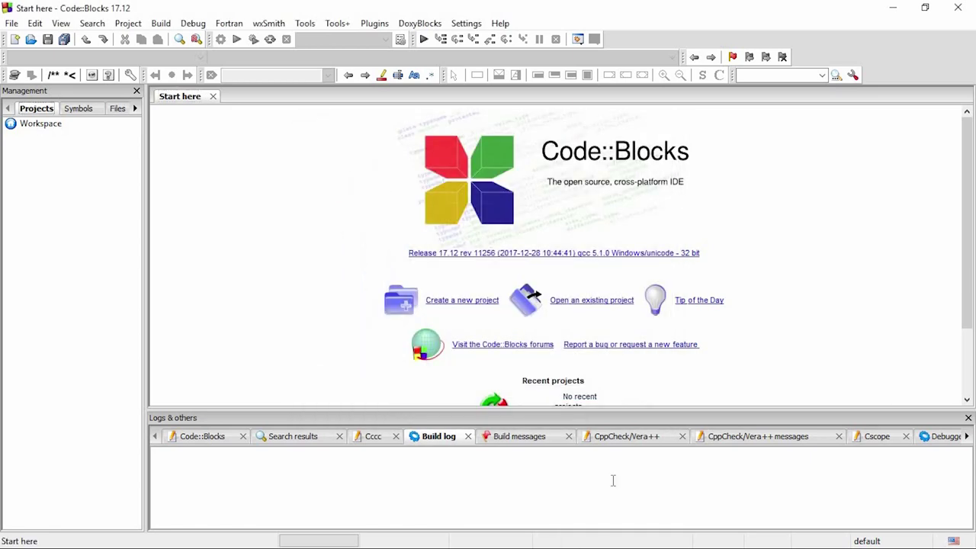
Switch to Chrome and search the web for freeglut.
{"action": "left_click", "coordinate": [903, 8]}
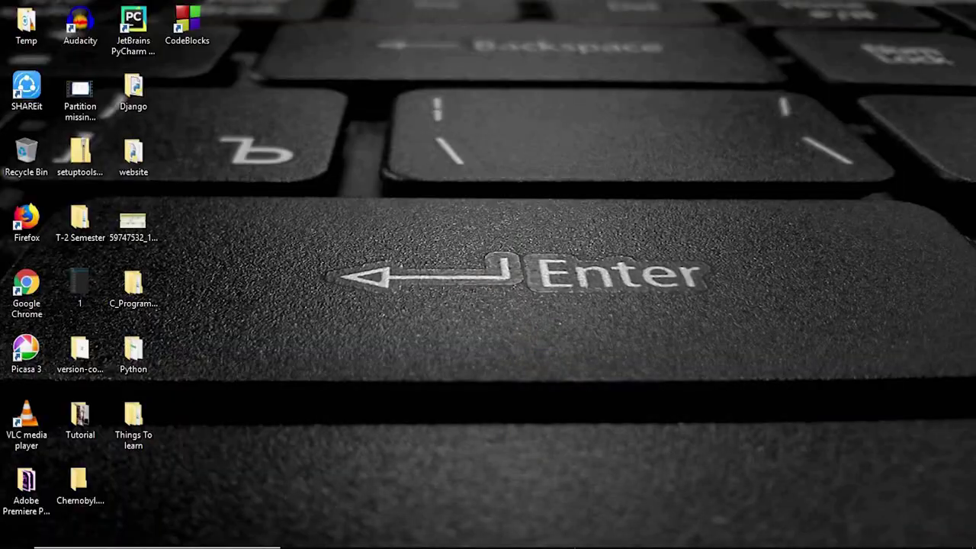
{"action": "left_click", "coordinate": [577, 534]}
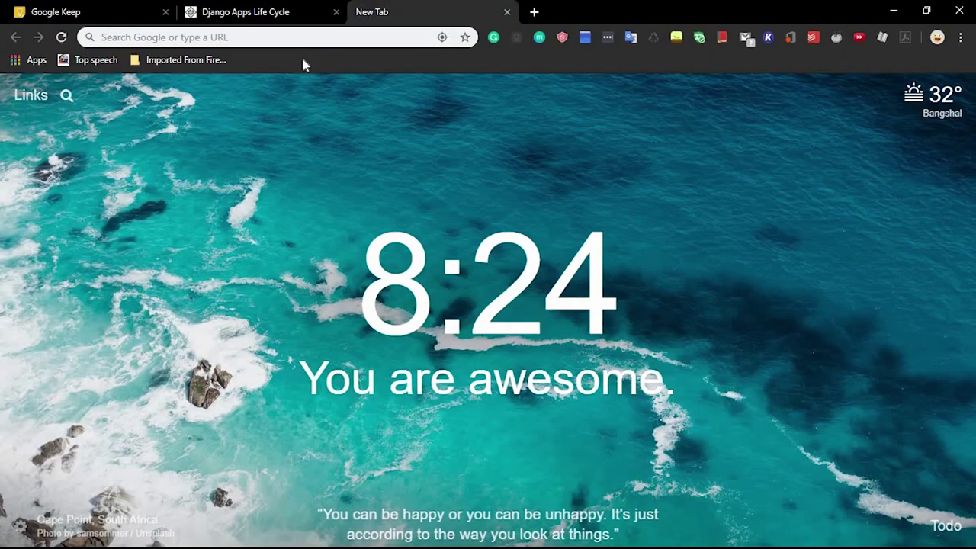
{"action": "left_click", "coordinate": [301, 36]}
{"action": "type", "text": "free"}
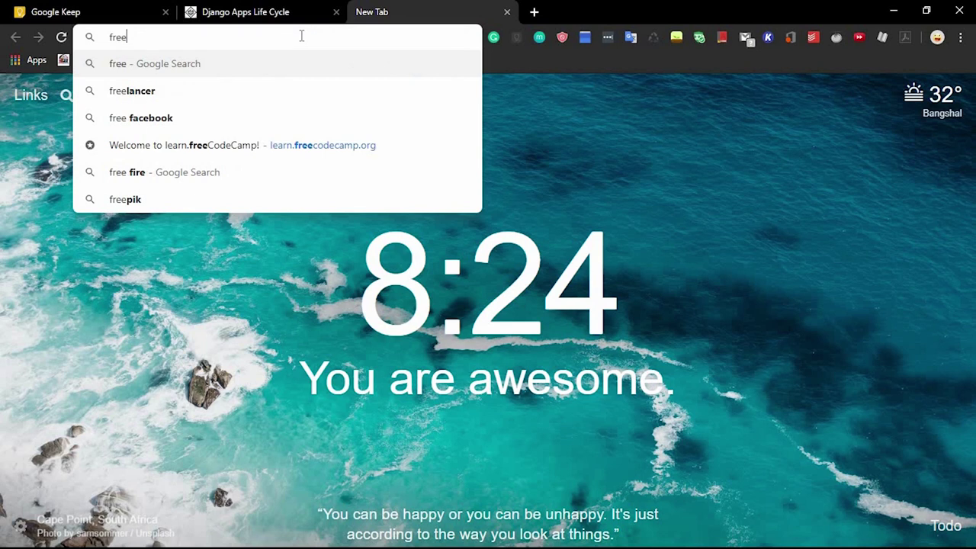
{"action": "type", "text": "gl"}
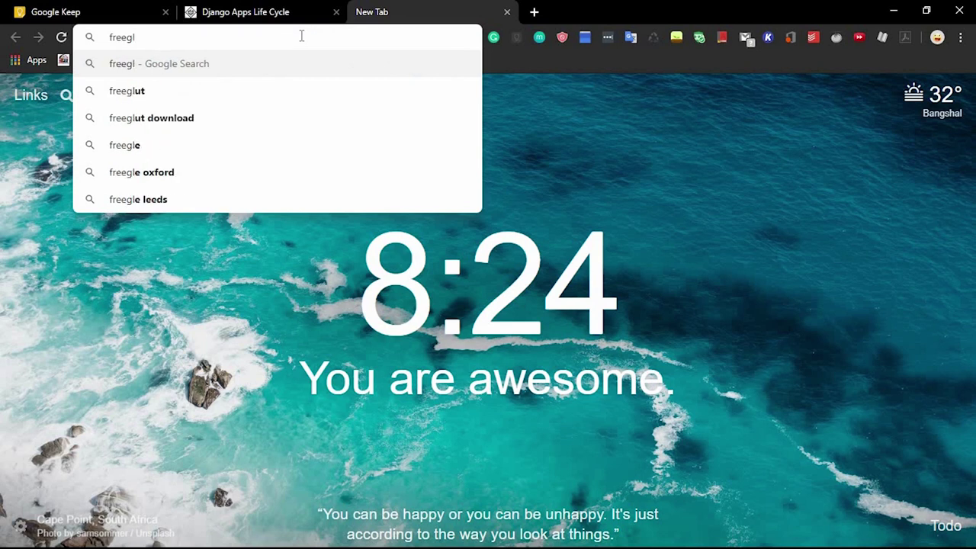
{"action": "key", "text": "Down"}
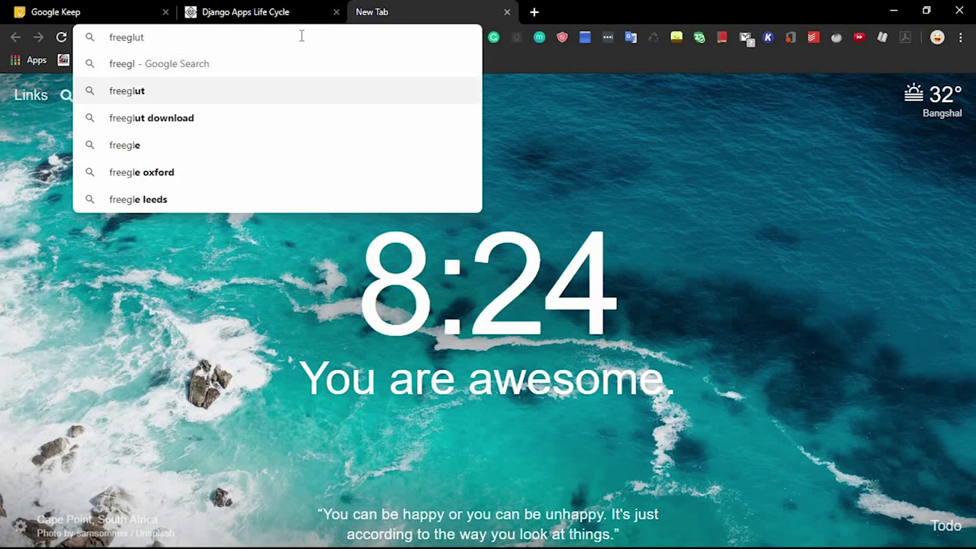
{"action": "key", "text": "Return"}
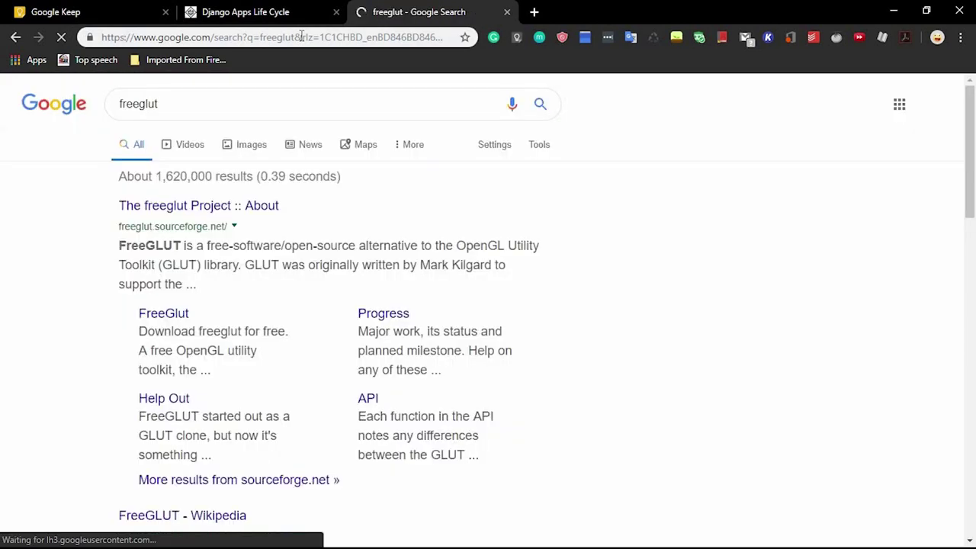
Open the freeglut project site and go to its prepackaged Windows binaries (MSVC and MinGW) page.
{"action": "left_click", "coordinate": [179, 214]}
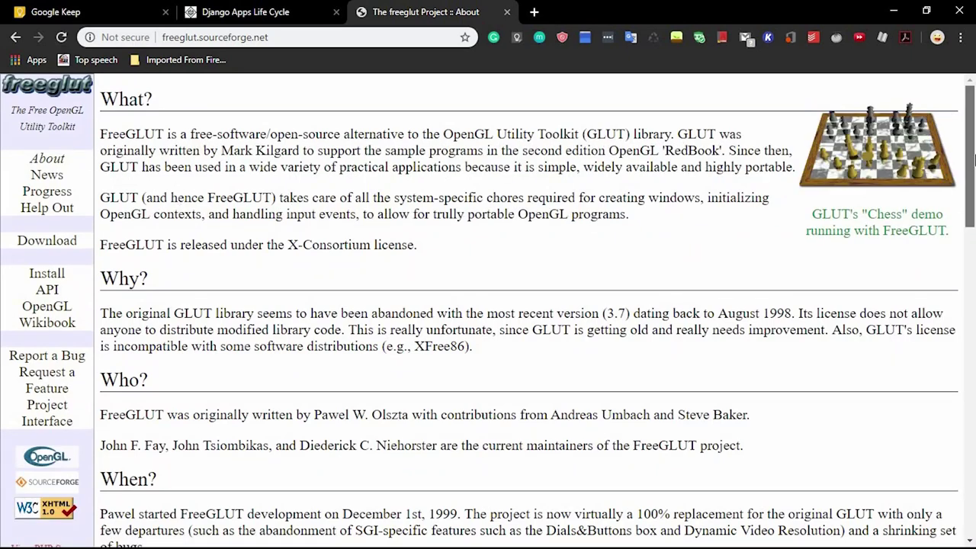
{"action": "left_click_drag", "start_coordinate": [974, 141], "coordinate": [963, 408]}
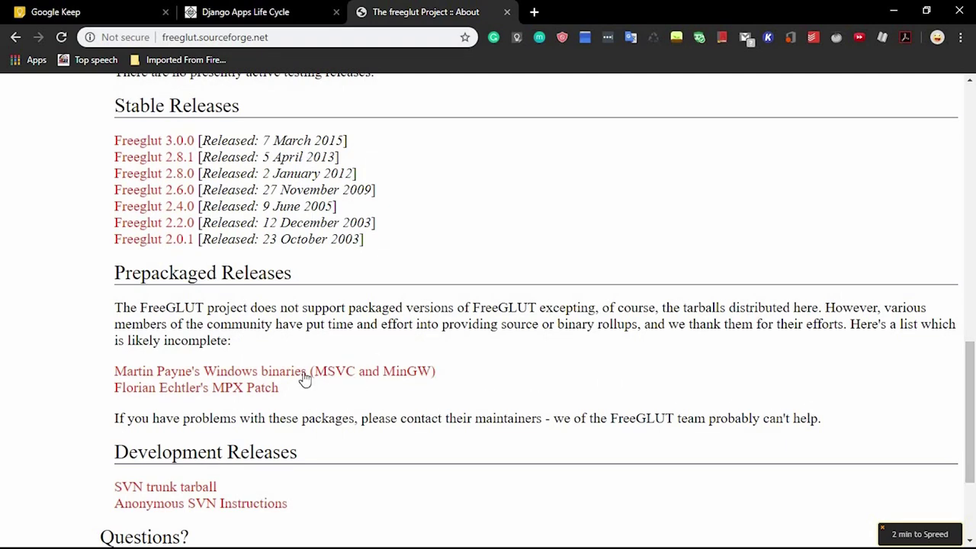
{"action": "left_click", "coordinate": [258, 374]}
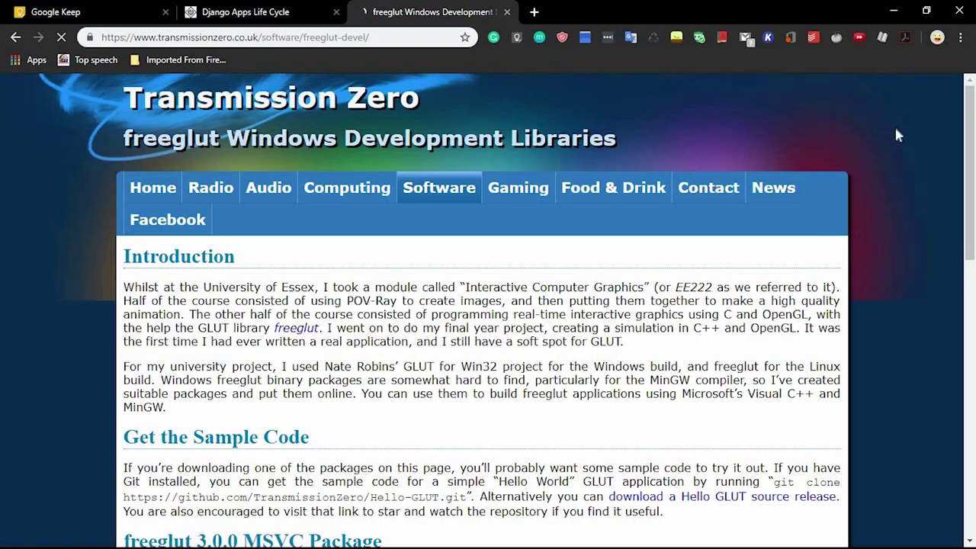
Download the freeglut 3.0.0 package for MinGW and save it in the Downloads folder.
{"action": "scroll", "coordinate": [896, 135], "scroll_direction": "down", "scroll_amount": 3}
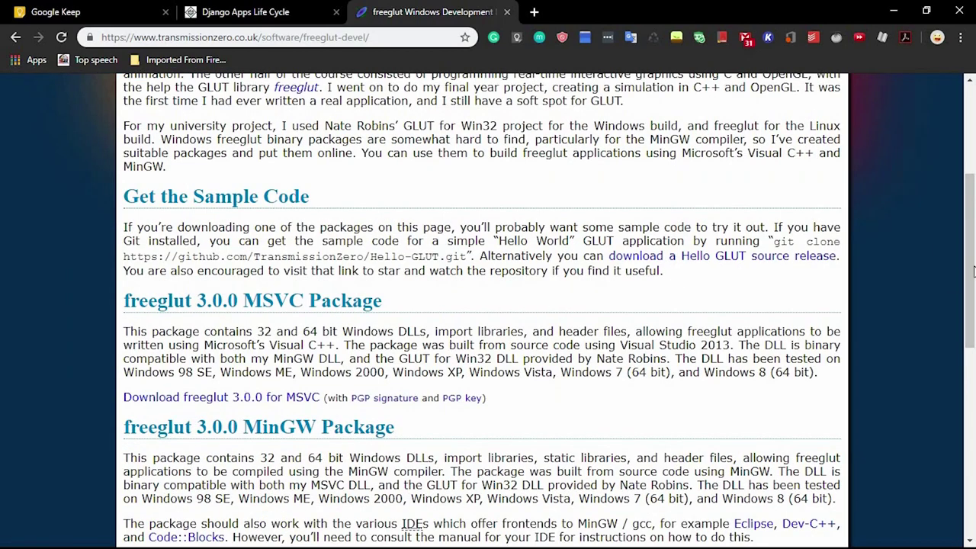
{"action": "scroll", "coordinate": [204, 432], "scroll_direction": "down", "scroll_amount": 3}
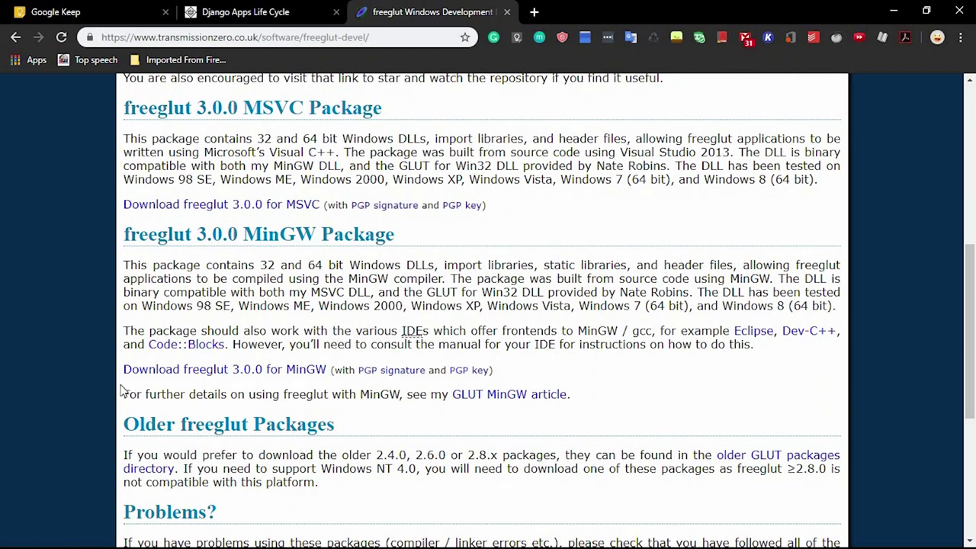
{"action": "left_click_drag", "start_coordinate": [120, 370], "coordinate": [494, 374]}
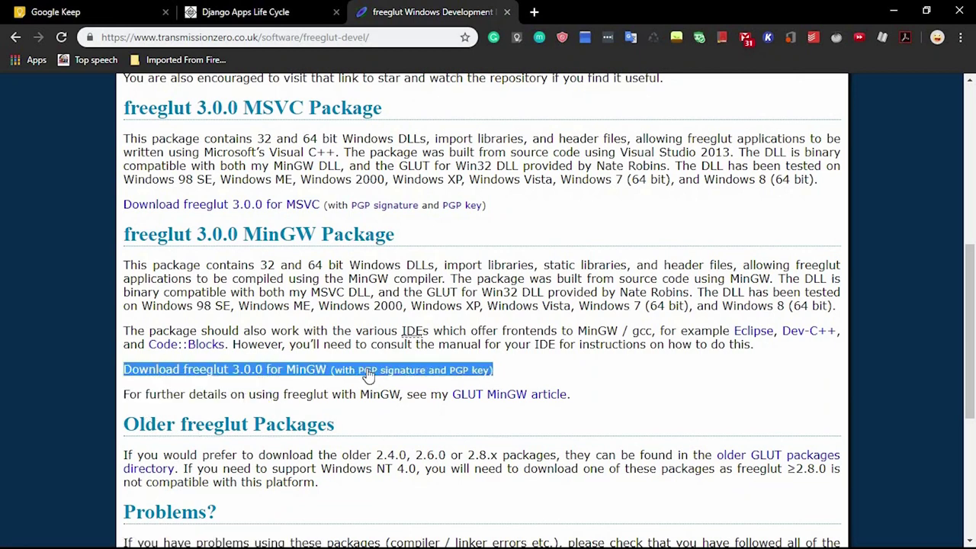
{"action": "left_click", "coordinate": [531, 377]}
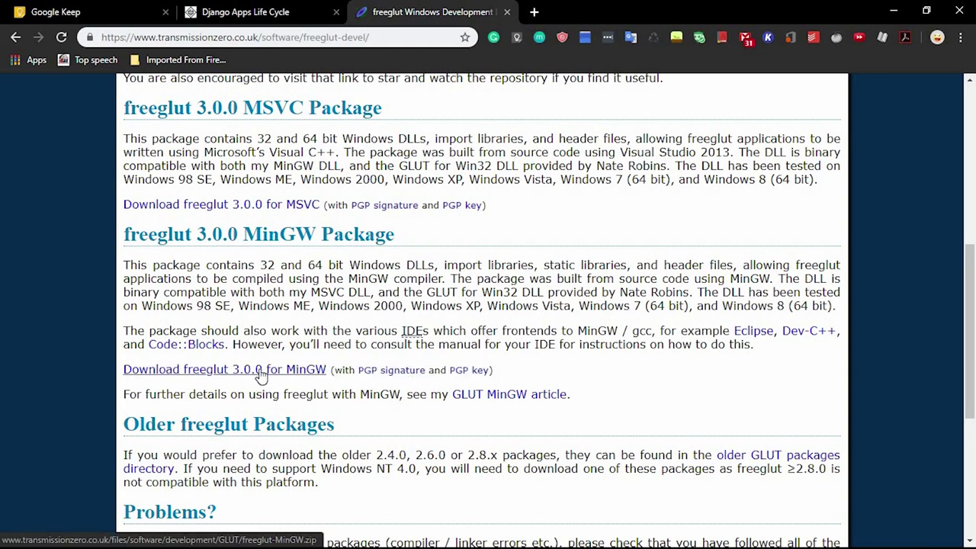
{"action": "left_click", "coordinate": [257, 373]}
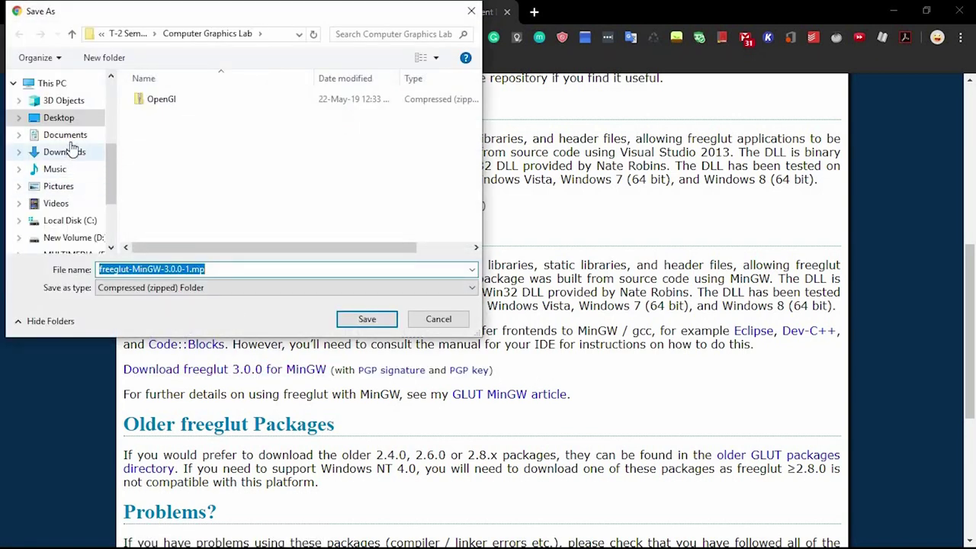
{"action": "left_click", "coordinate": [68, 157]}
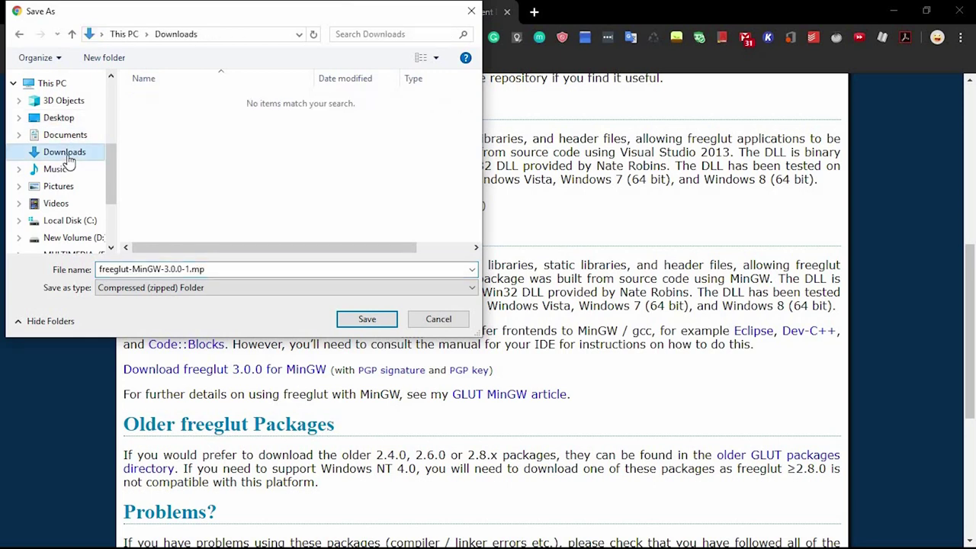
{"action": "left_click", "coordinate": [358, 320]}
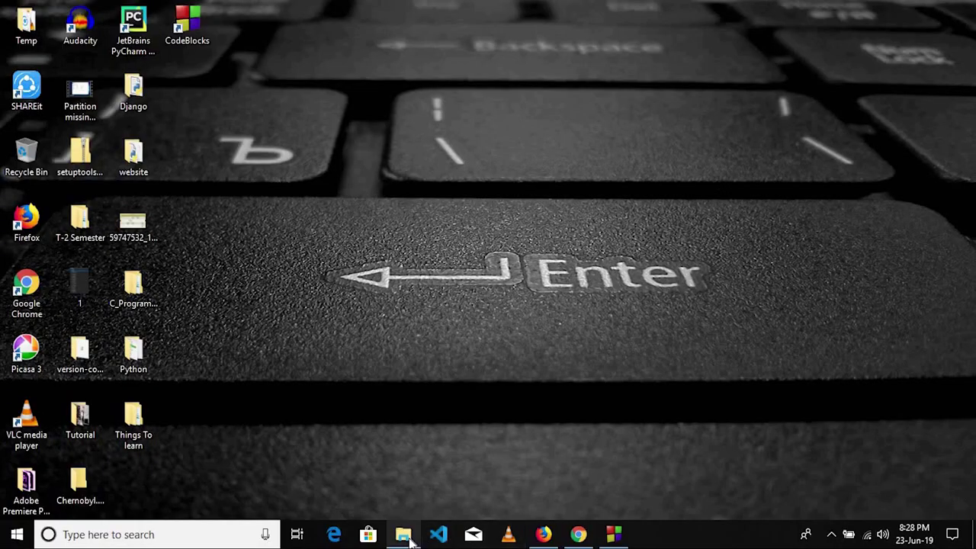
Switch to File Explorer and open the folder C:\Program Files (x86)\CodeBlocks\MinGW\include\GL.
{"action": "left_click", "coordinate": [404, 534]}
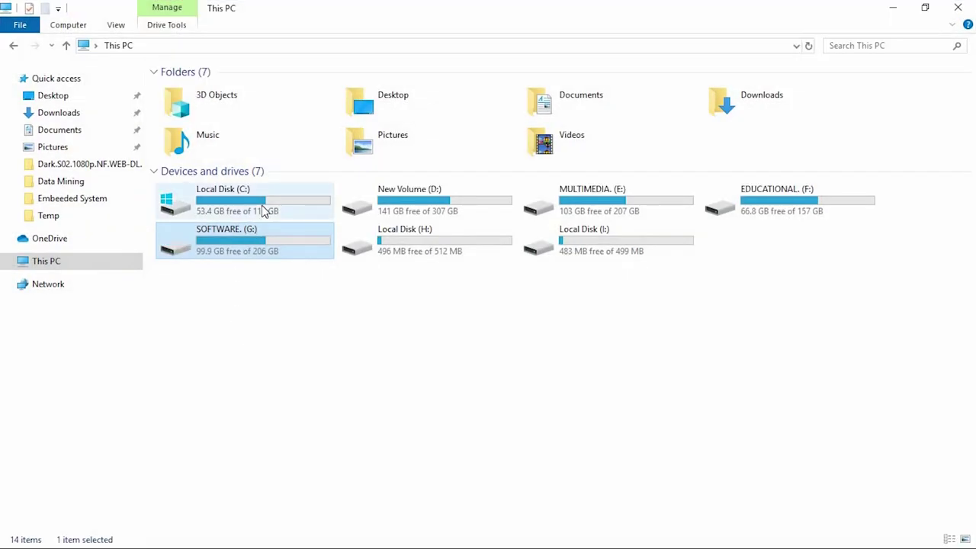
{"action": "double_click", "coordinate": [264, 211]}
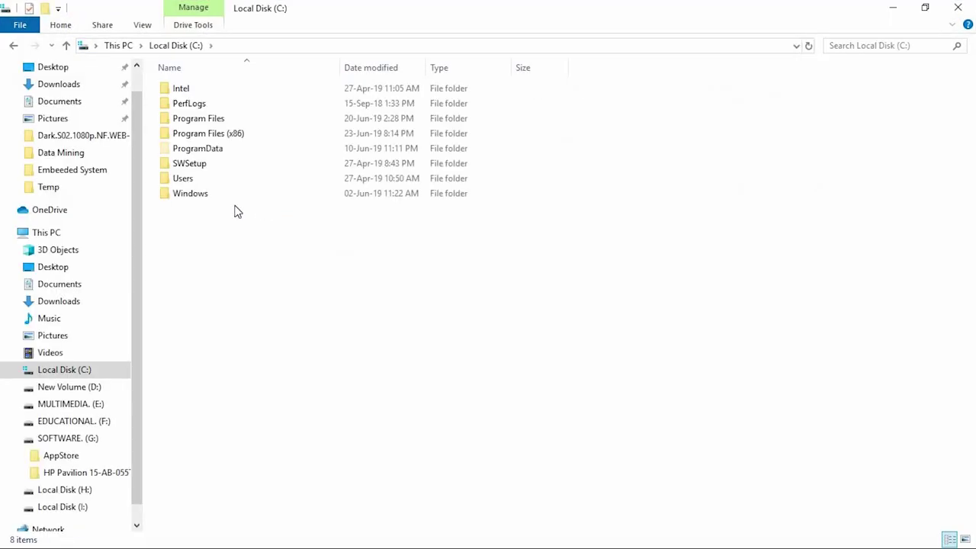
{"action": "double_click", "coordinate": [230, 138]}
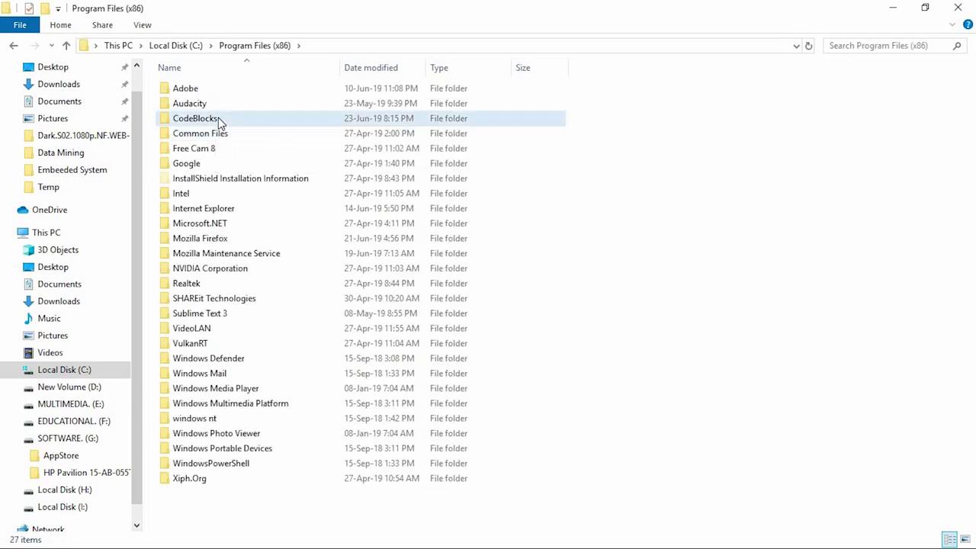
{"action": "double_click", "coordinate": [218, 119]}
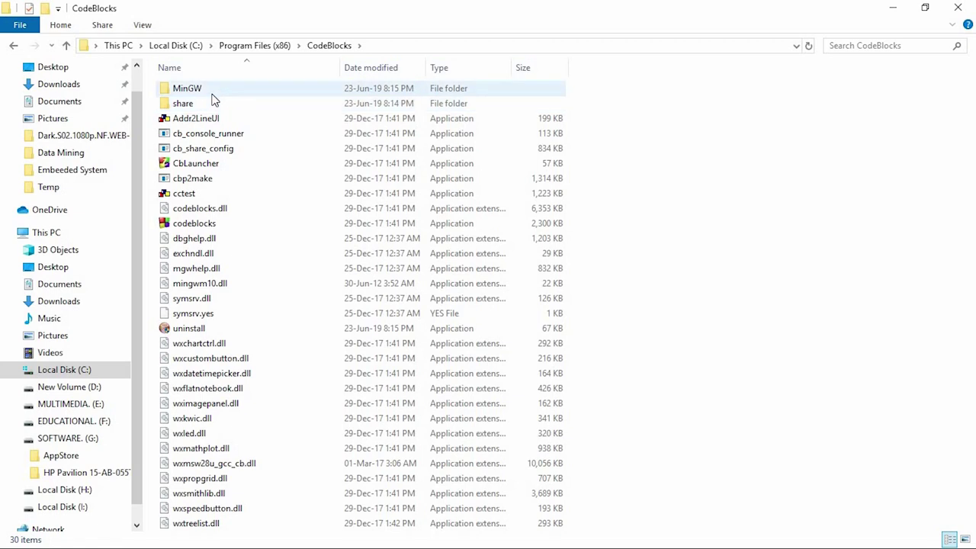
{"action": "double_click", "coordinate": [215, 95]}
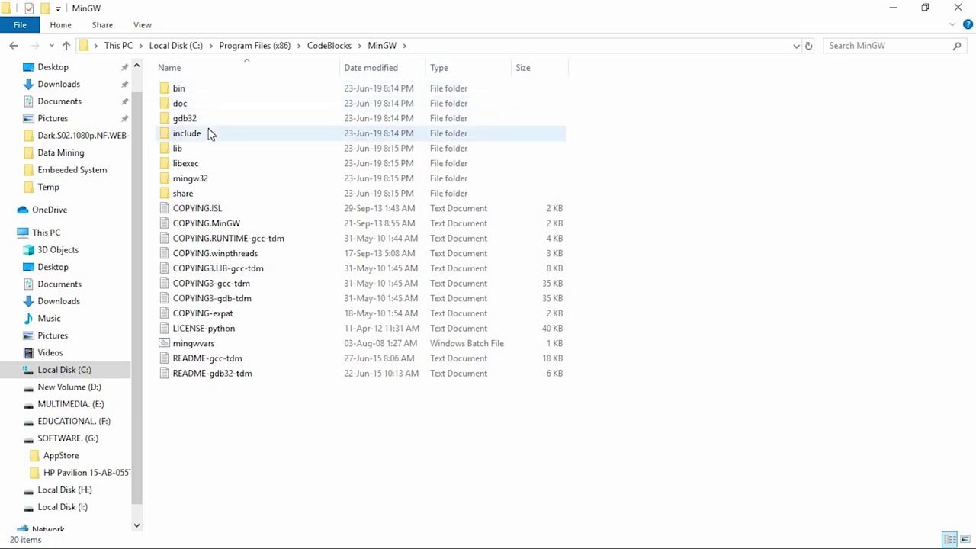
{"action": "double_click", "coordinate": [211, 134]}
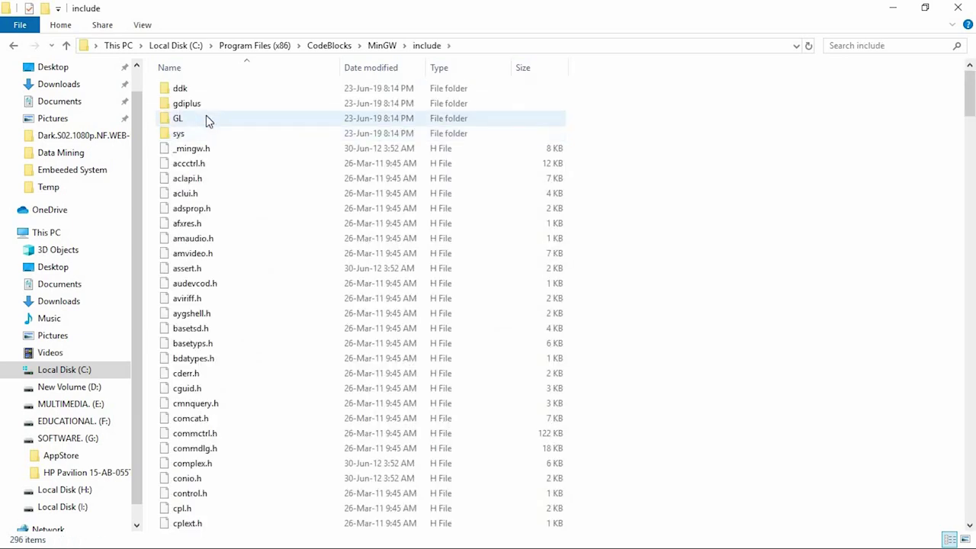
{"action": "double_click", "coordinate": [206, 117]}
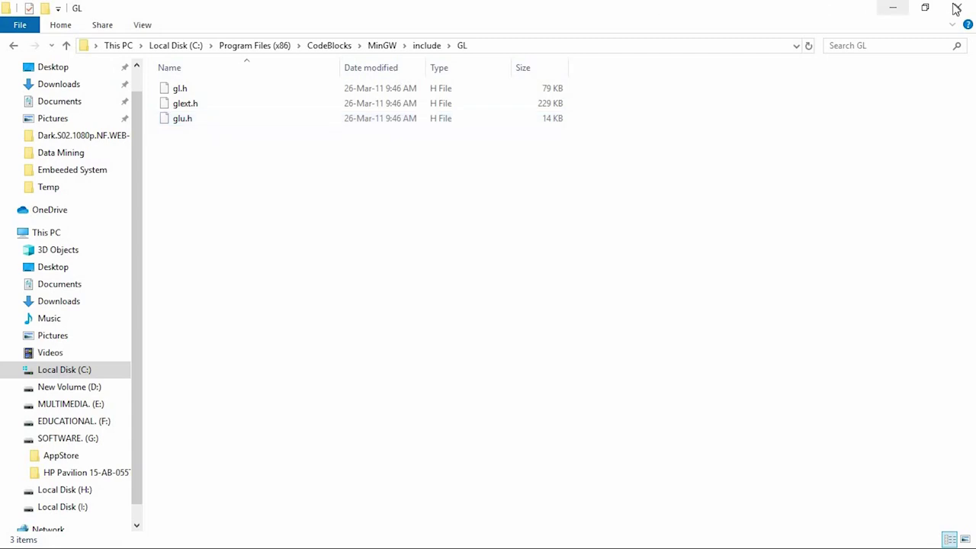
Restore the GL folder window from full screen and place it over the right part of the desktop.
{"action": "left_click", "coordinate": [926, 7]}
{"action": "left_click_drag", "start_coordinate": [377, 26], "coordinate": [747, 19]}
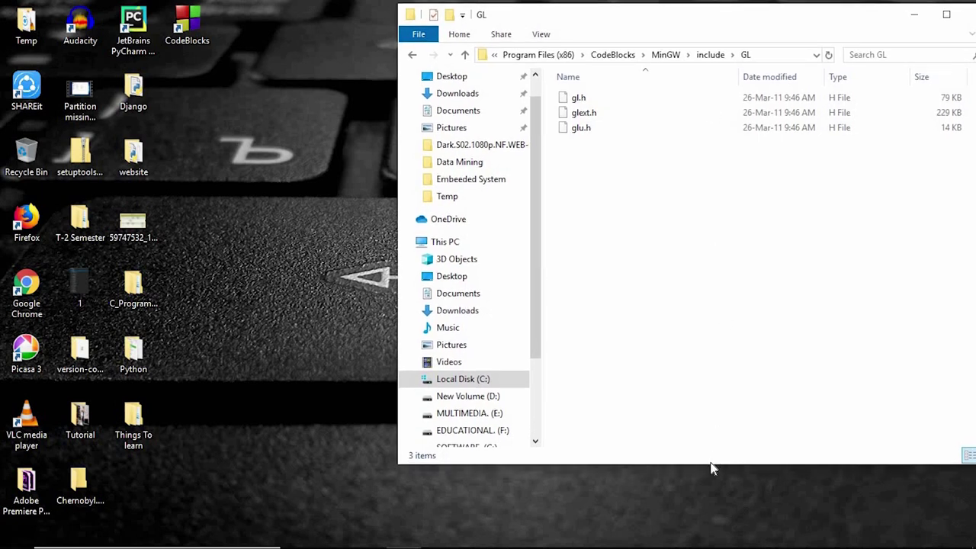
{"action": "left_click_drag", "start_coordinate": [398, 220], "coordinate": [415, 220]}
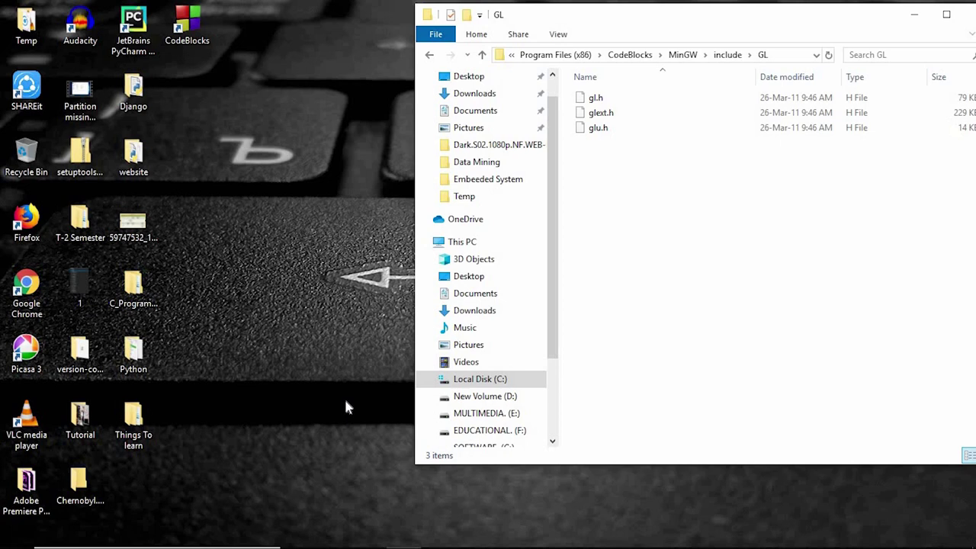
Open This PC in a new window and fit it side by side with the GL folder window.
{"action": "right_click", "coordinate": [485, 249]}
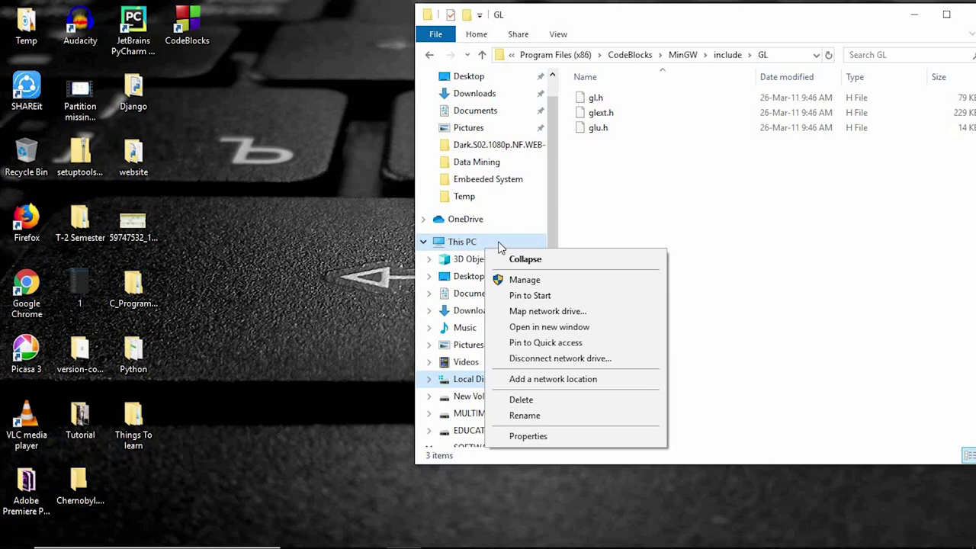
{"action": "left_click", "coordinate": [535, 328]}
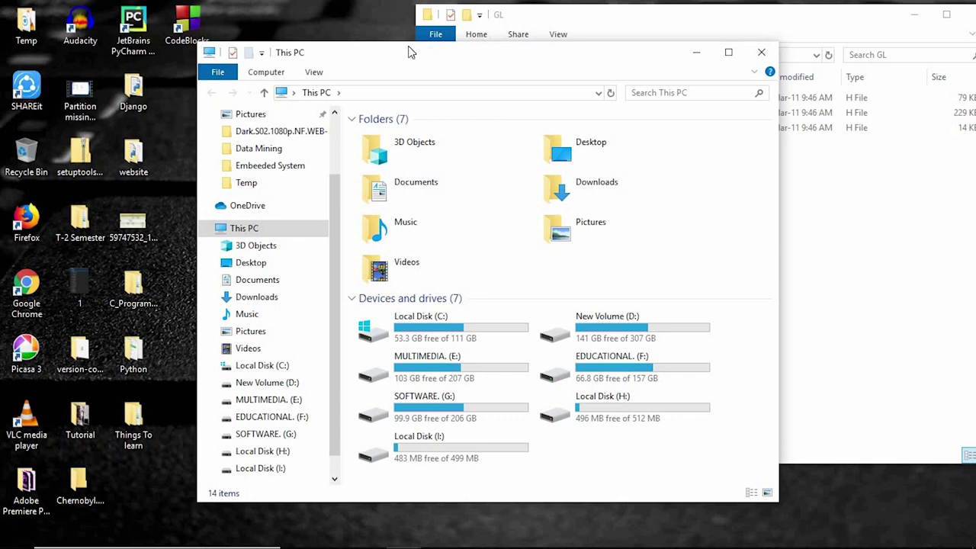
{"action": "left_click_drag", "start_coordinate": [408, 52], "coordinate": [292, 18]}
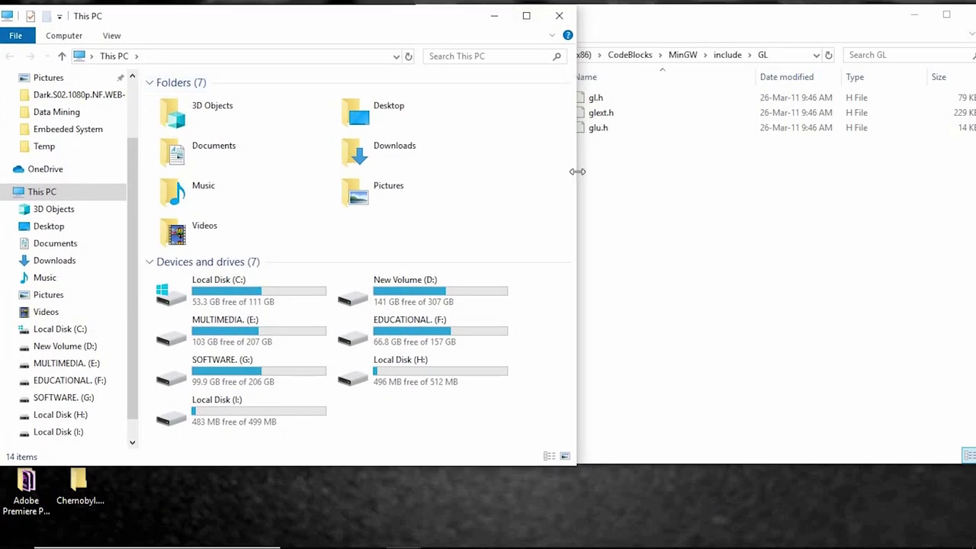
{"action": "left_click_drag", "start_coordinate": [577, 172], "coordinate": [412, 157]}
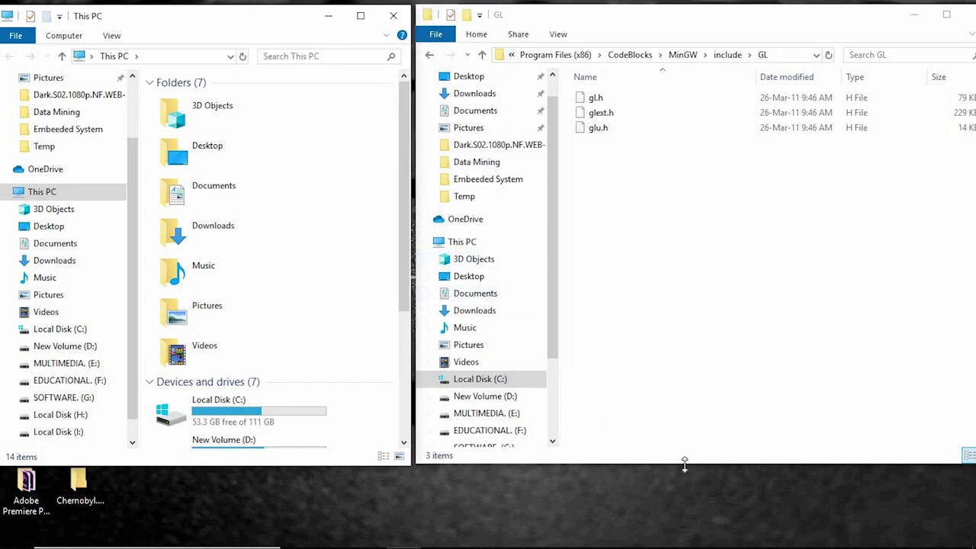
Enlarge the GL and This PC windows to the full desktop height and widen This PC so they sit side by side.
{"action": "left_click_drag", "start_coordinate": [685, 464], "coordinate": [703, 543]}
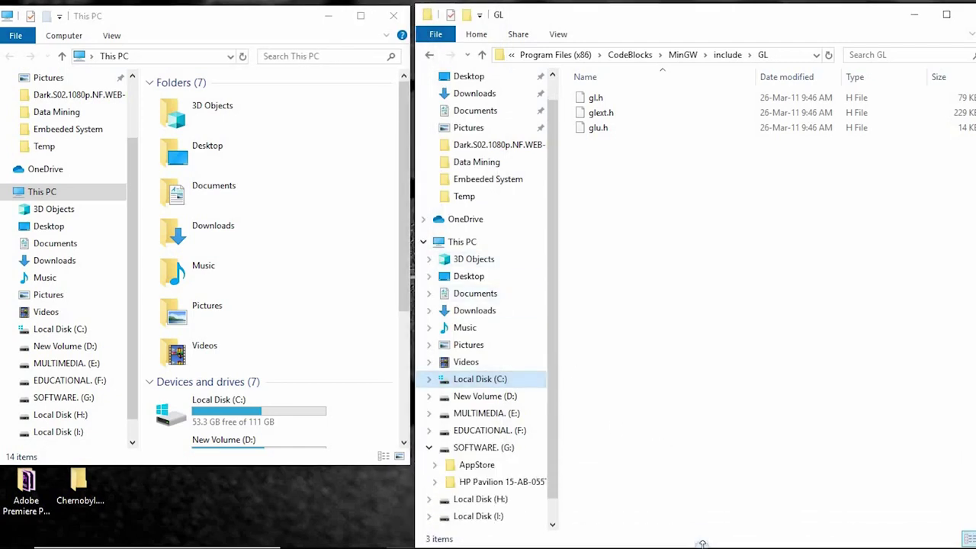
{"action": "left_click_drag", "start_coordinate": [415, 201], "coordinate": [510, 216]}
{"action": "left_click_drag", "start_coordinate": [413, 163], "coordinate": [510, 188]}
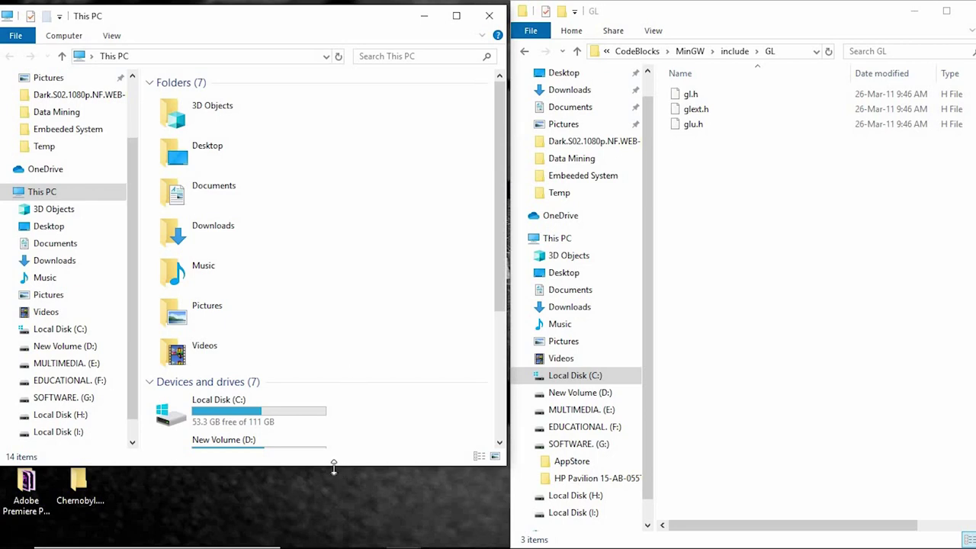
{"action": "left_click_drag", "start_coordinate": [333, 466], "coordinate": [333, 547]}
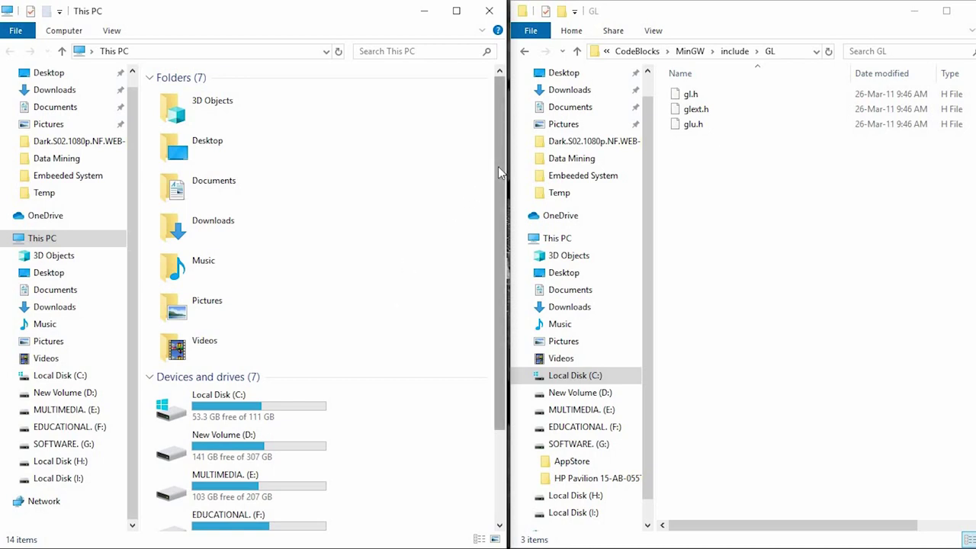
Open the Downloads folder and extract the freeglut-MinGW-3.0.0-1.mp archive there with 7-Zip.
{"action": "scroll", "coordinate": [500, 172], "scroll_direction": "down", "scroll_amount": 2}
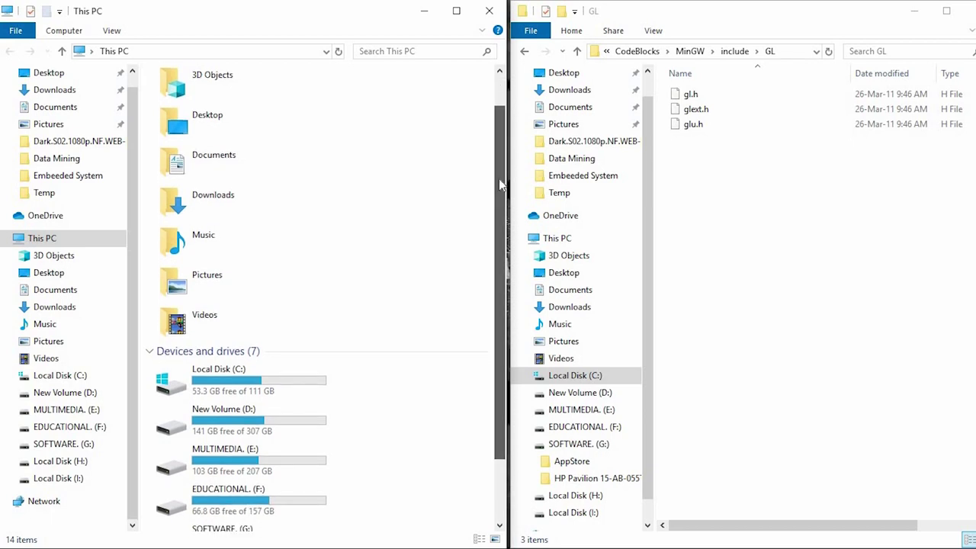
{"action": "scroll", "coordinate": [498, 179], "scroll_direction": "up", "scroll_amount": 2}
{"action": "left_click", "coordinate": [54, 90]}
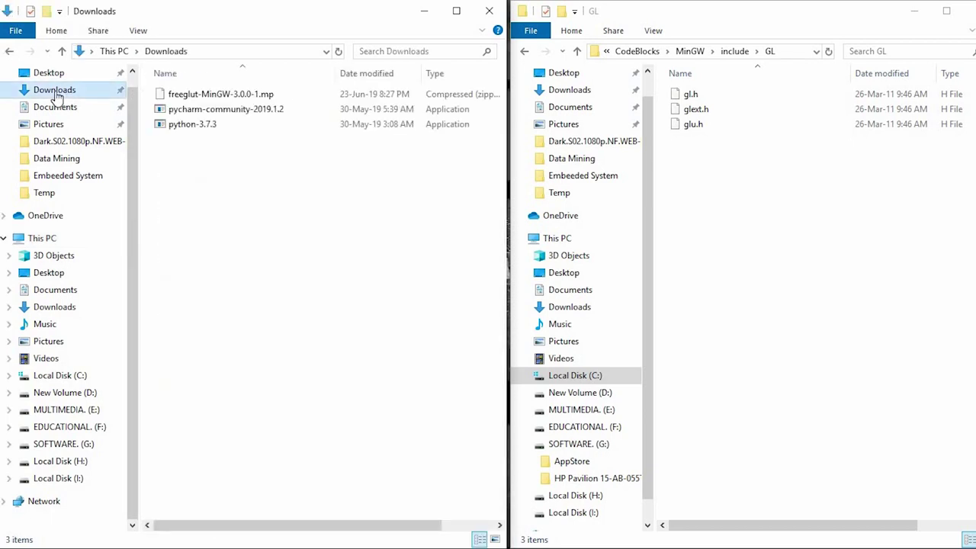
{"action": "right_click", "coordinate": [220, 100]}
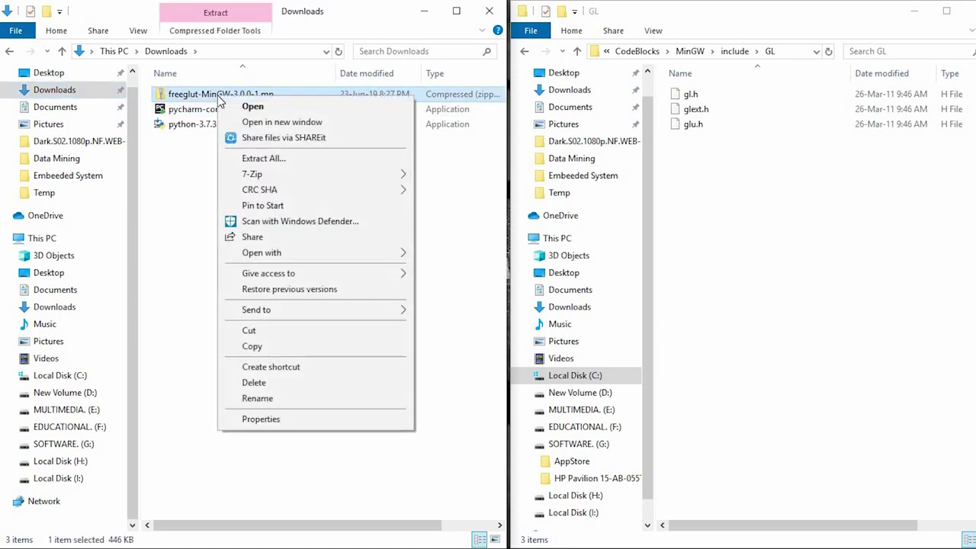
{"action": "mouse_move", "coordinate": [311, 174]}
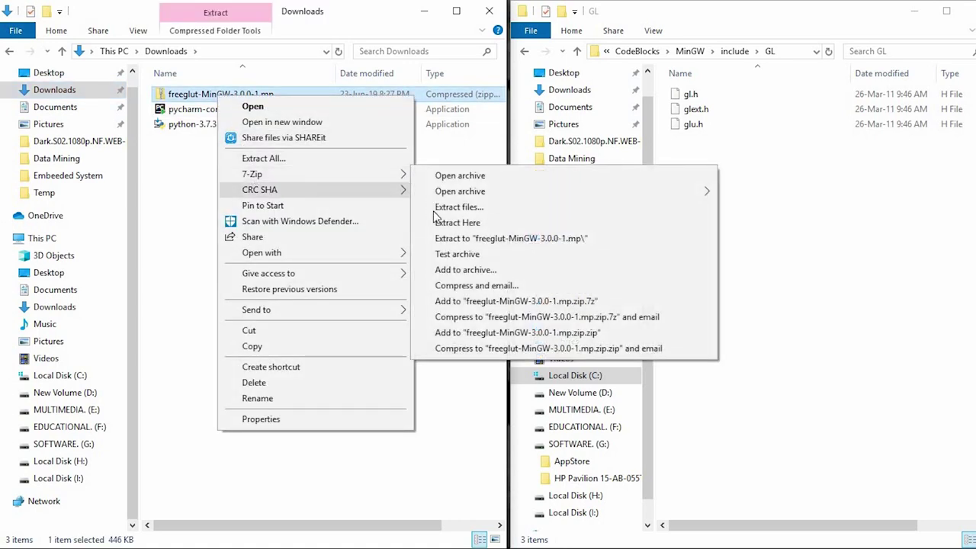
{"action": "left_click", "coordinate": [456, 222]}
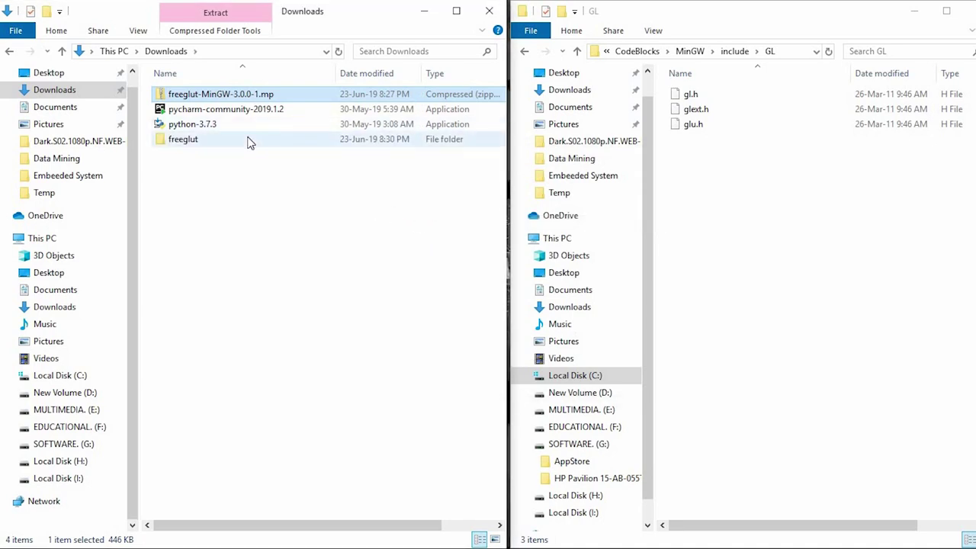
Open the extracted freeglut\include\GL folder and copy freeglut.h, freeglut_ext.h, freeglut_std.h and glut.h.
{"action": "double_click", "coordinate": [249, 142]}
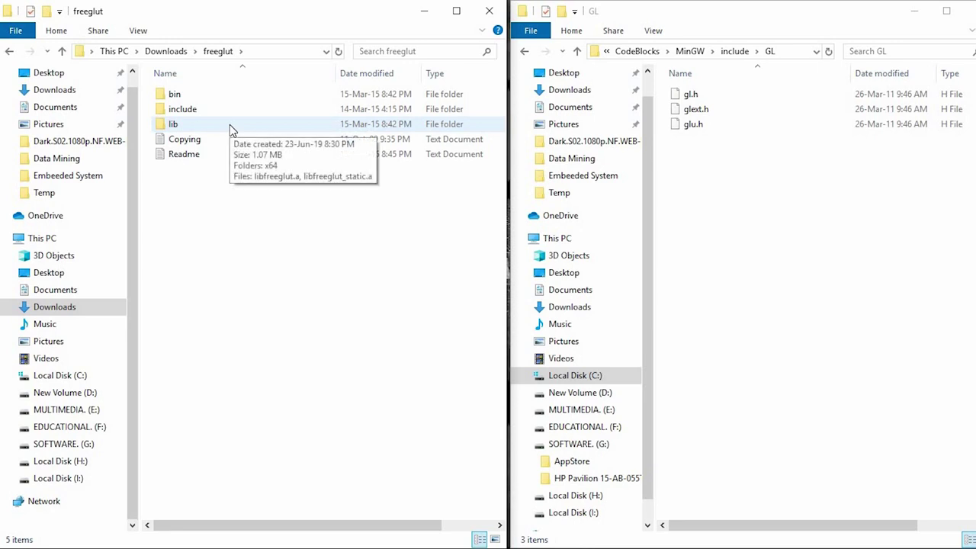
{"action": "double_click", "coordinate": [196, 109]}
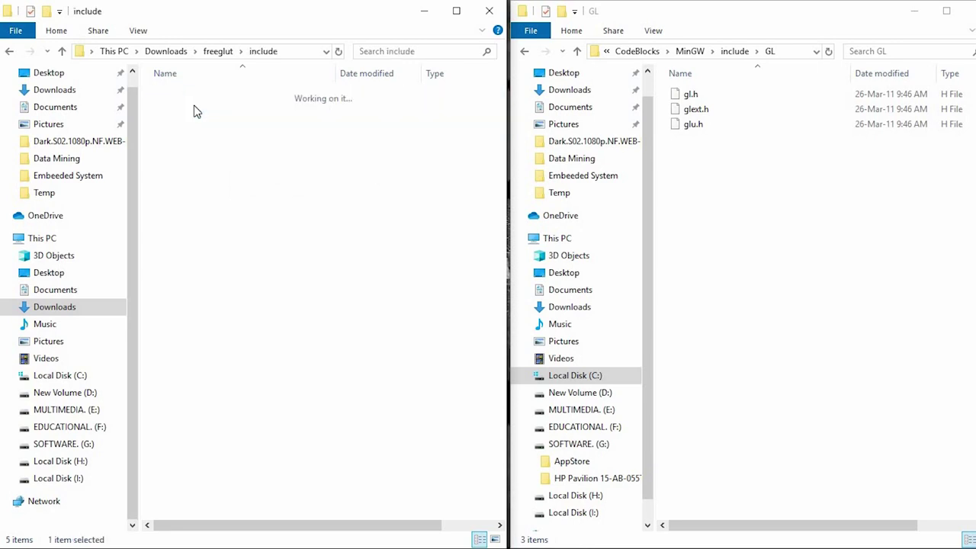
{"action": "double_click", "coordinate": [195, 96]}
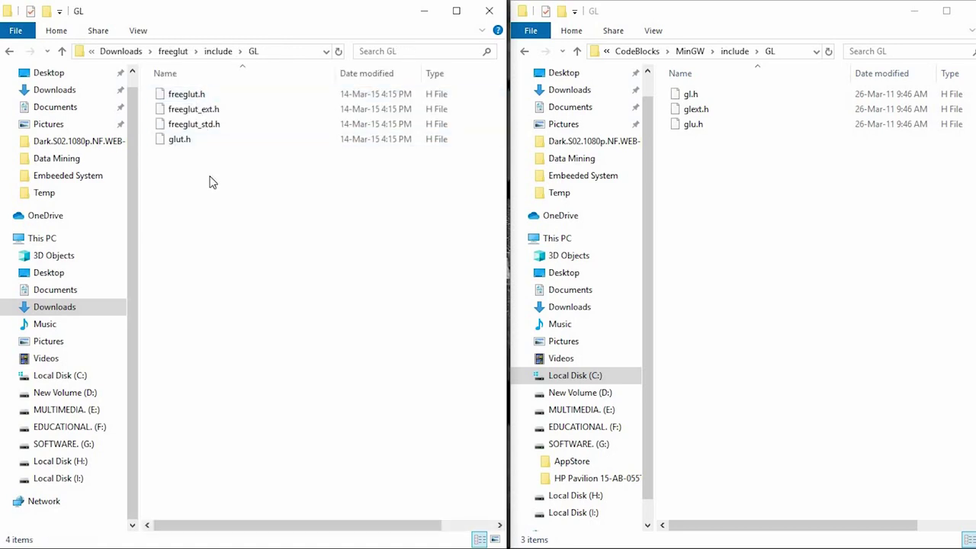
{"action": "left_click_drag", "start_coordinate": [211, 180], "coordinate": [183, 96]}
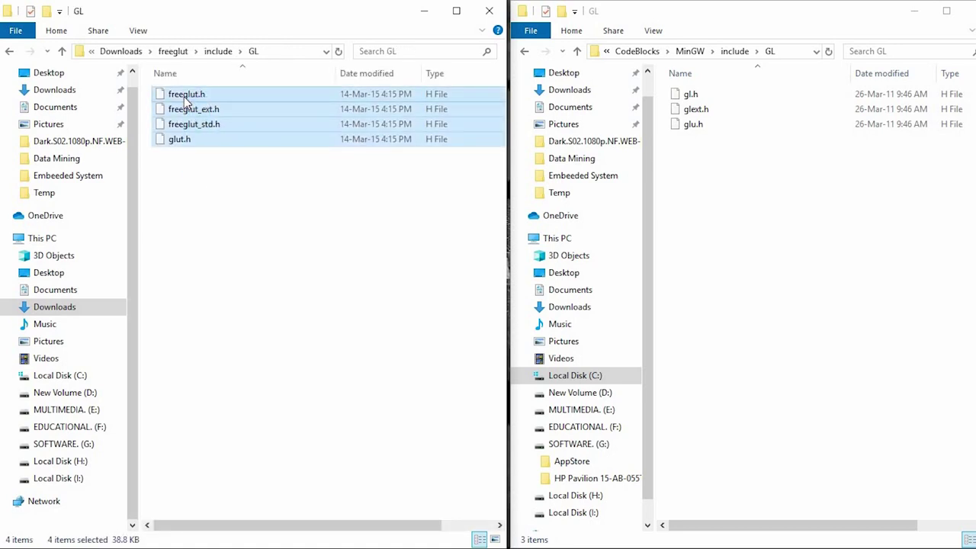
{"action": "right_click", "coordinate": [257, 124]}
{"action": "left_click", "coordinate": [284, 303]}
Paste the four header files into CodeBlocks\MinGW\include\GL, granting administrator permission for all current items.
{"action": "left_click", "coordinate": [726, 182]}
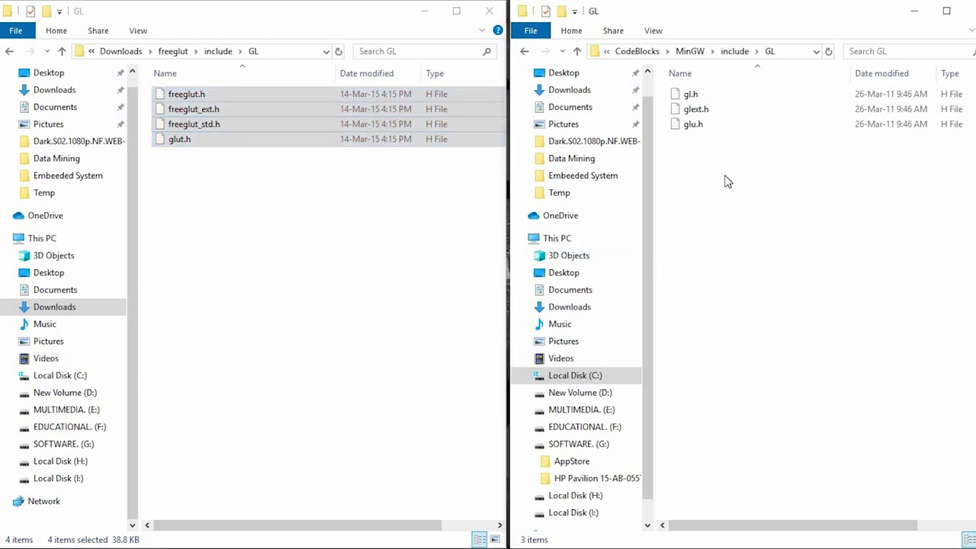
{"action": "right_click", "coordinate": [726, 182]}
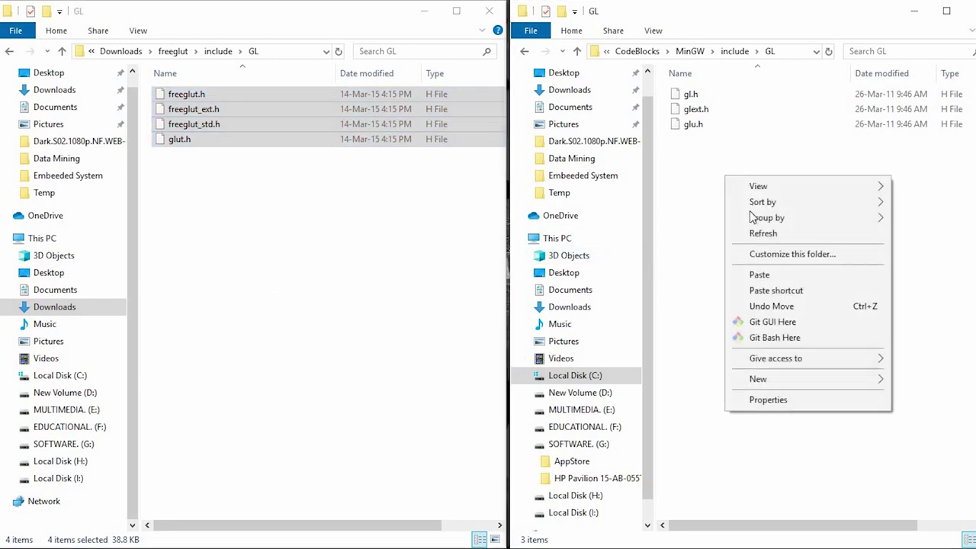
{"action": "left_click", "coordinate": [759, 276]}
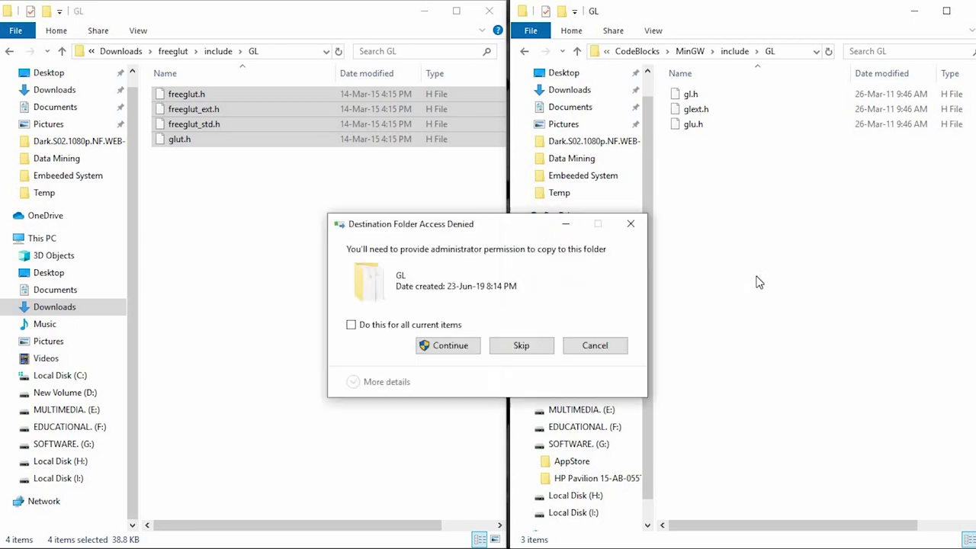
{"action": "left_click", "coordinate": [447, 347]}
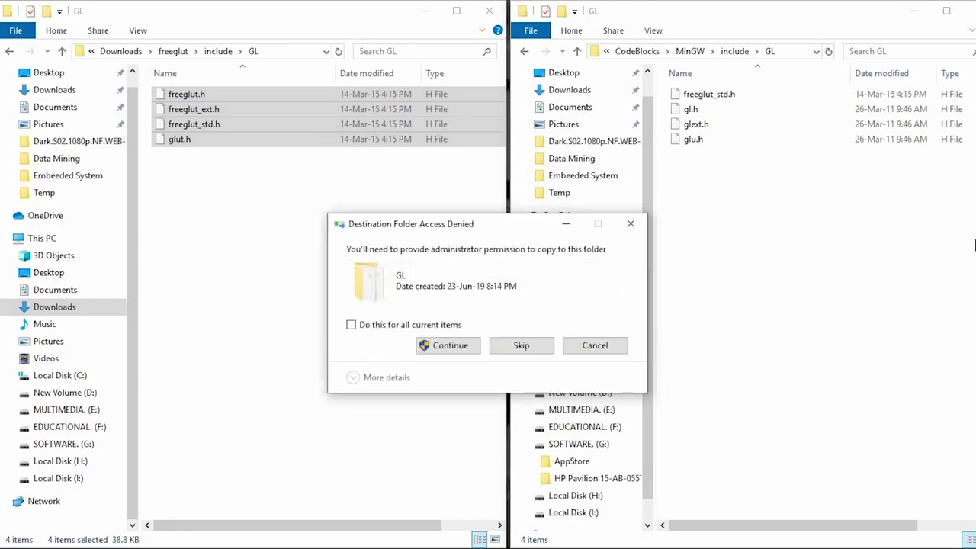
{"action": "left_click", "coordinate": [418, 329]}
{"action": "left_click", "coordinate": [448, 347]}
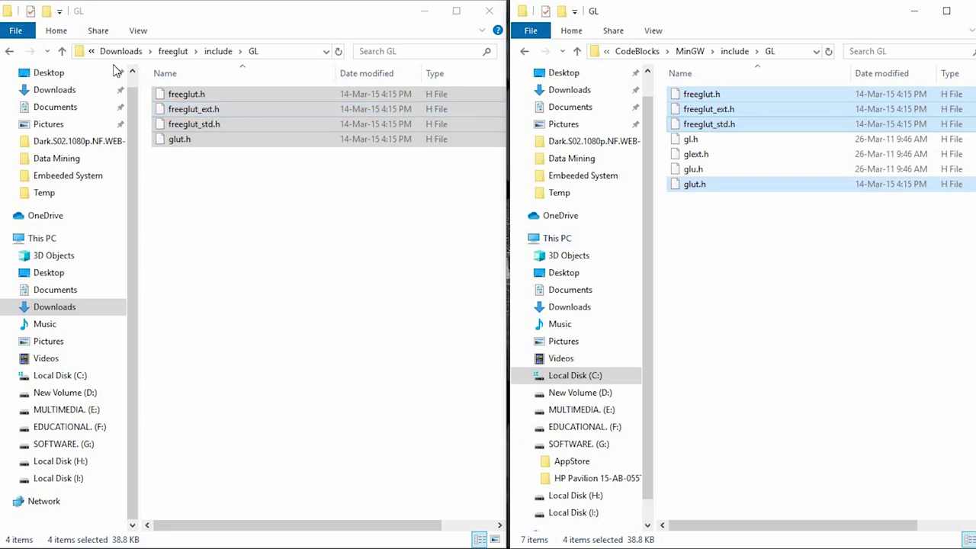
Go to the extracted freeglut\lib folder and copy libfreeglut.a and libfreeglut_static.a.
{"action": "left_click", "coordinate": [62, 51]}
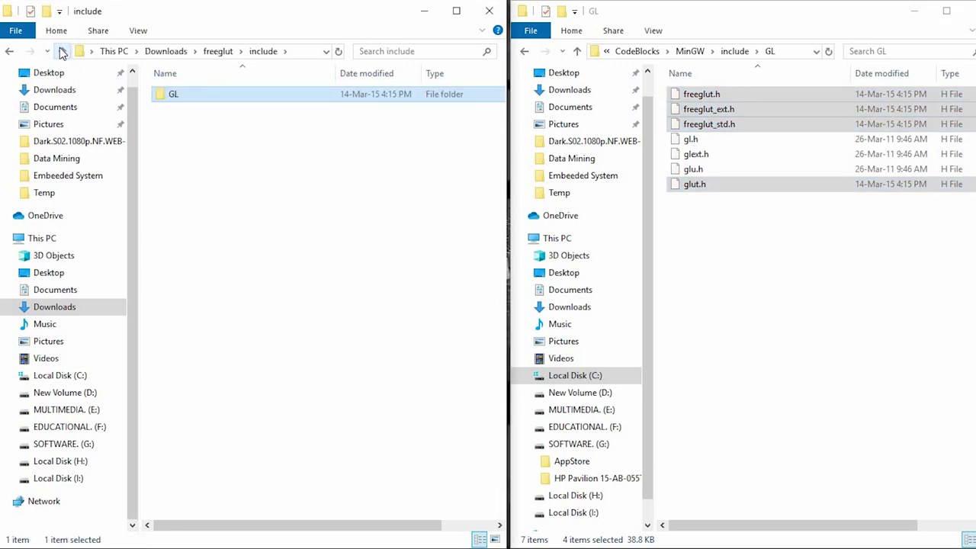
{"action": "left_click", "coordinate": [62, 51]}
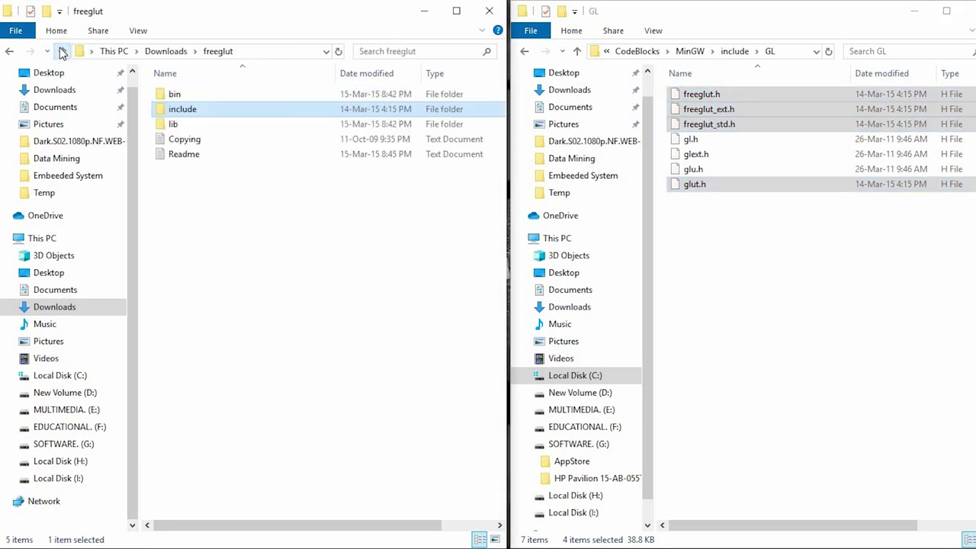
{"action": "double_click", "coordinate": [173, 125]}
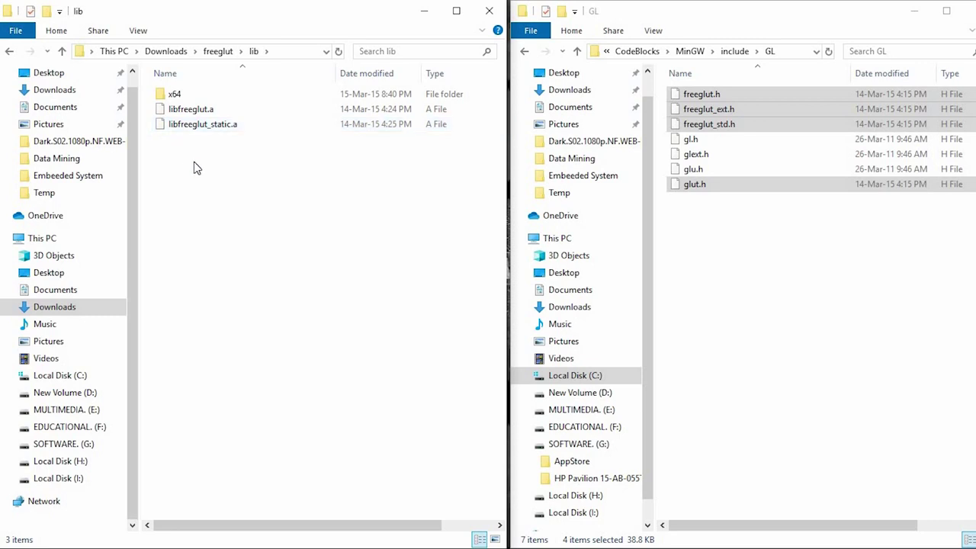
{"action": "left_click_drag", "start_coordinate": [200, 160], "coordinate": [181, 123]}
{"action": "right_click", "coordinate": [182, 122]}
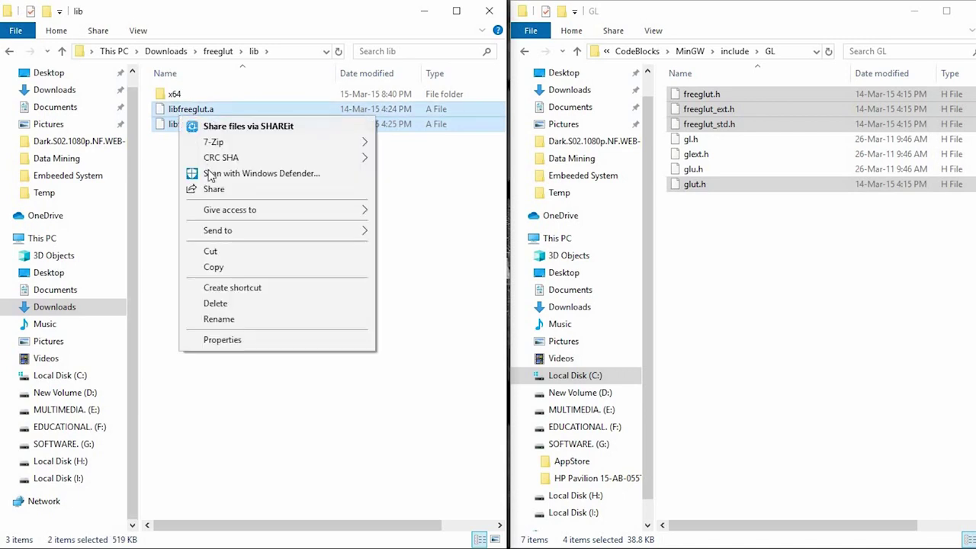
{"action": "left_click", "coordinate": [221, 266]}
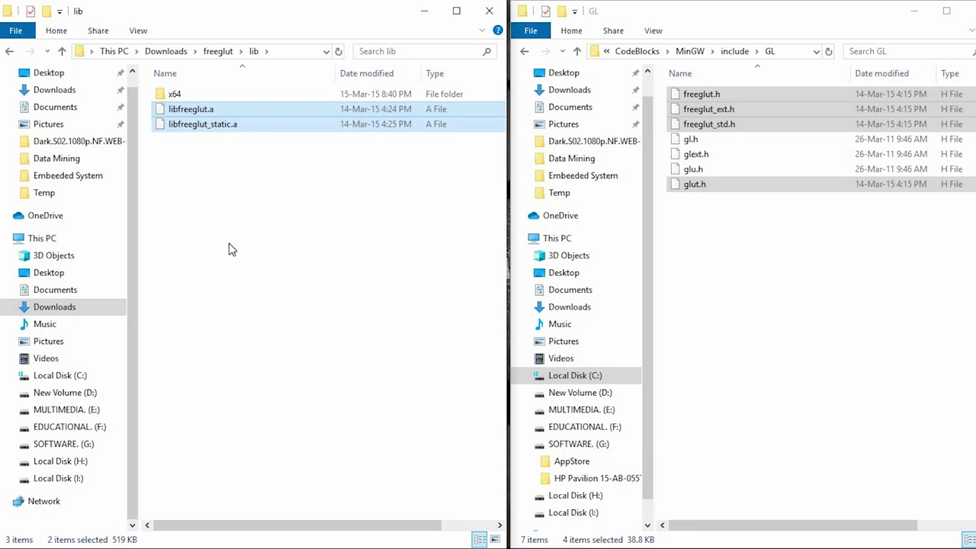
Paste the two library files into CodeBlocks\MinGW\lib, granting administrator permission for all current items.
{"action": "left_click", "coordinate": [578, 52]}
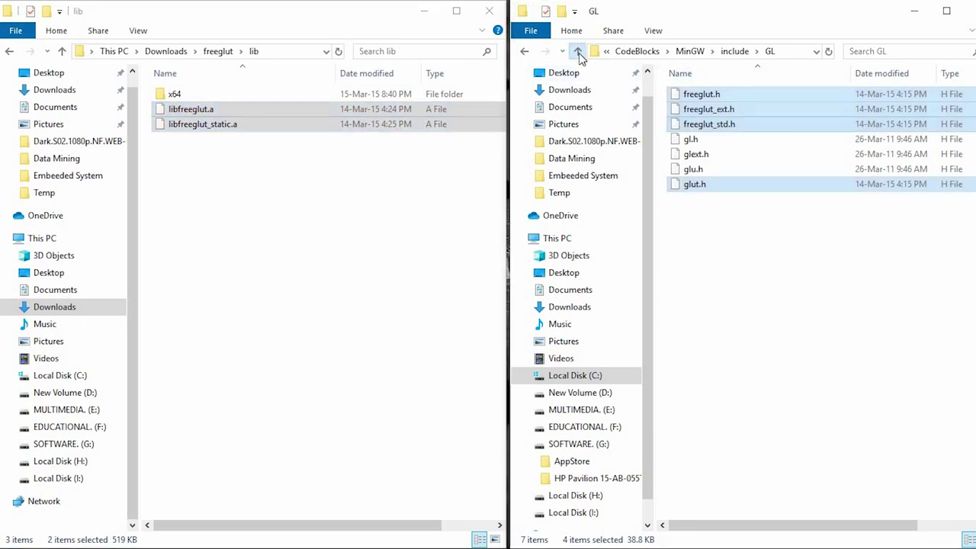
{"action": "left_click", "coordinate": [578, 52]}
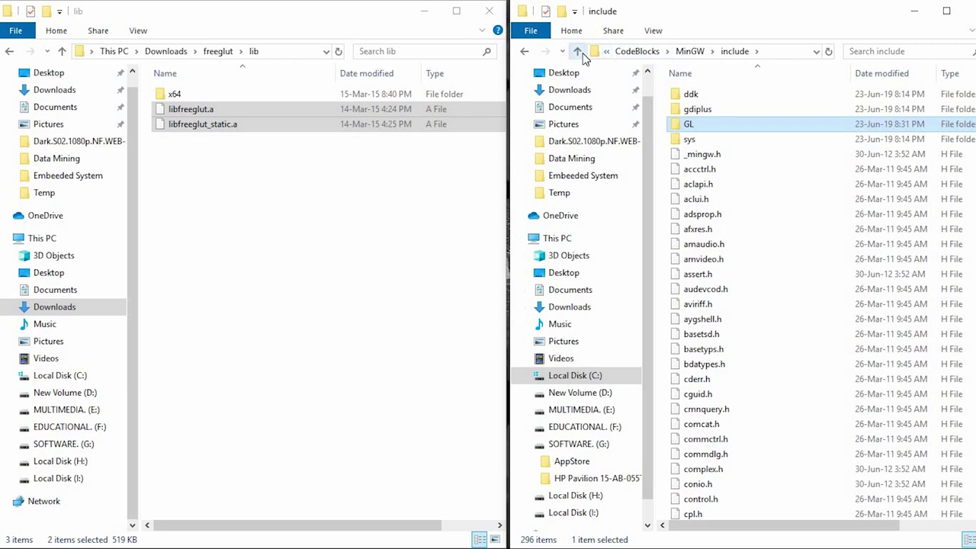
{"action": "double_click", "coordinate": [676, 154]}
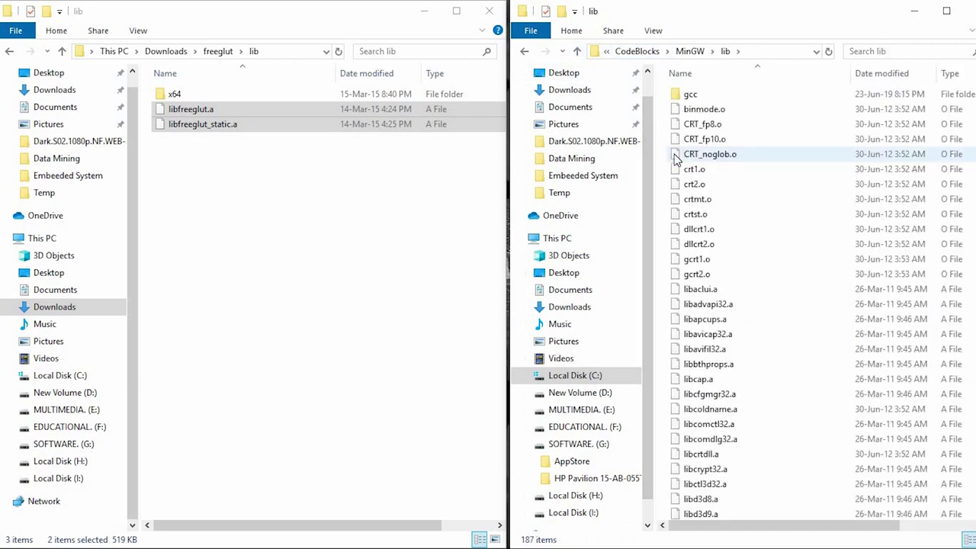
{"action": "right_click", "coordinate": [795, 171]}
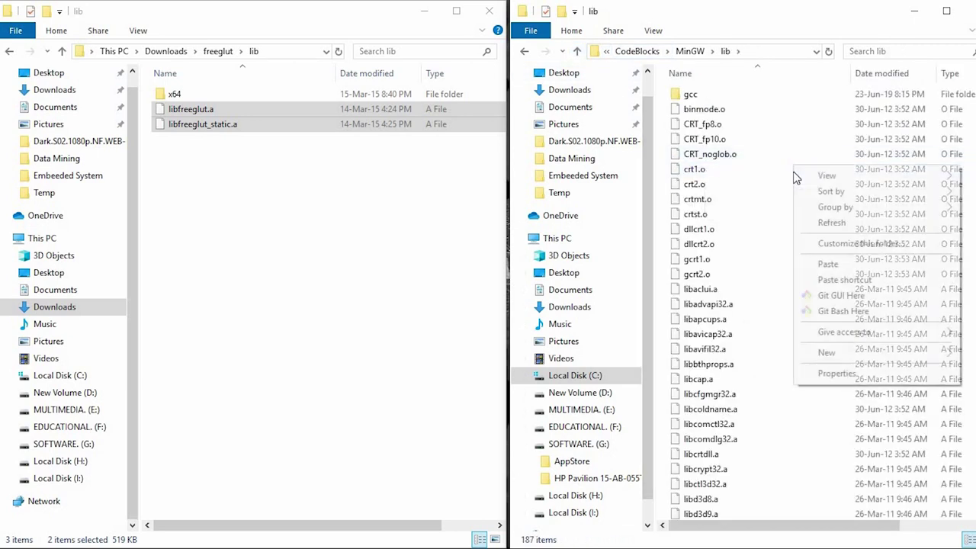
{"action": "left_click", "coordinate": [822, 266]}
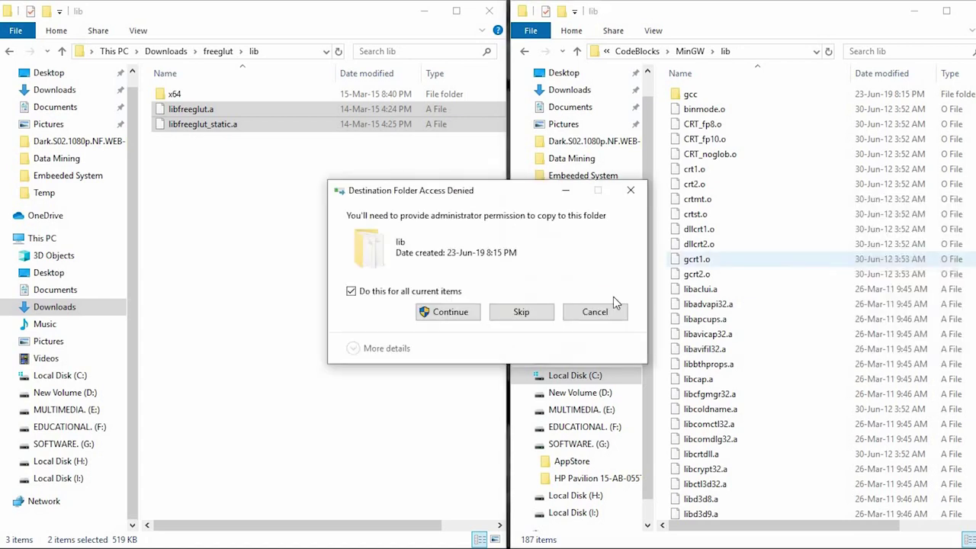
{"action": "left_click", "coordinate": [448, 313]}
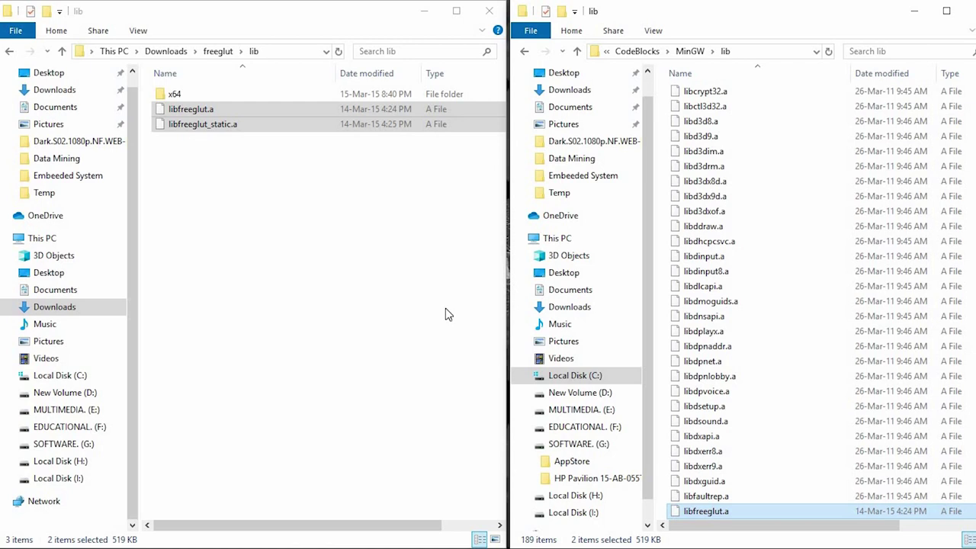
Go to the extracted freeglut\bin folder and copy freeglut.dll.
{"action": "left_click", "coordinate": [62, 51]}
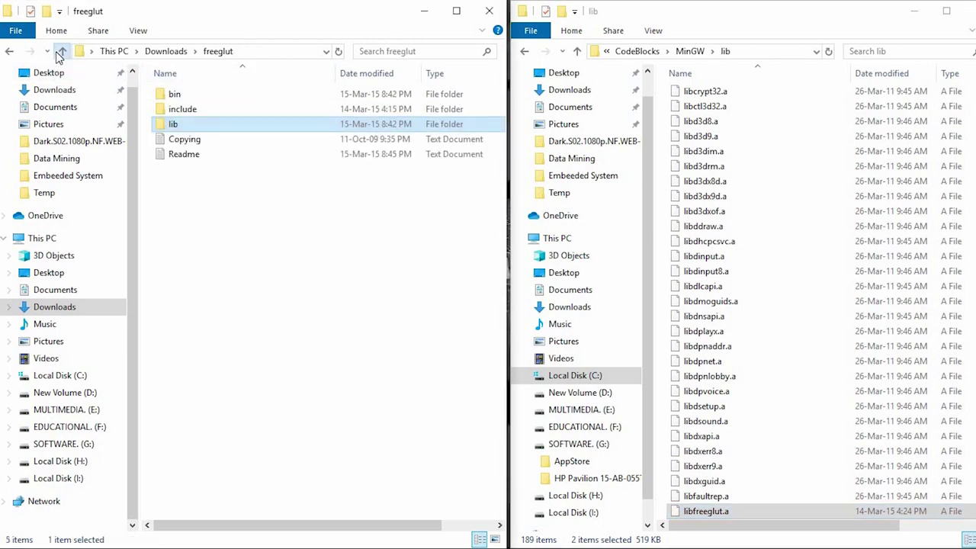
{"action": "double_click", "coordinate": [174, 96]}
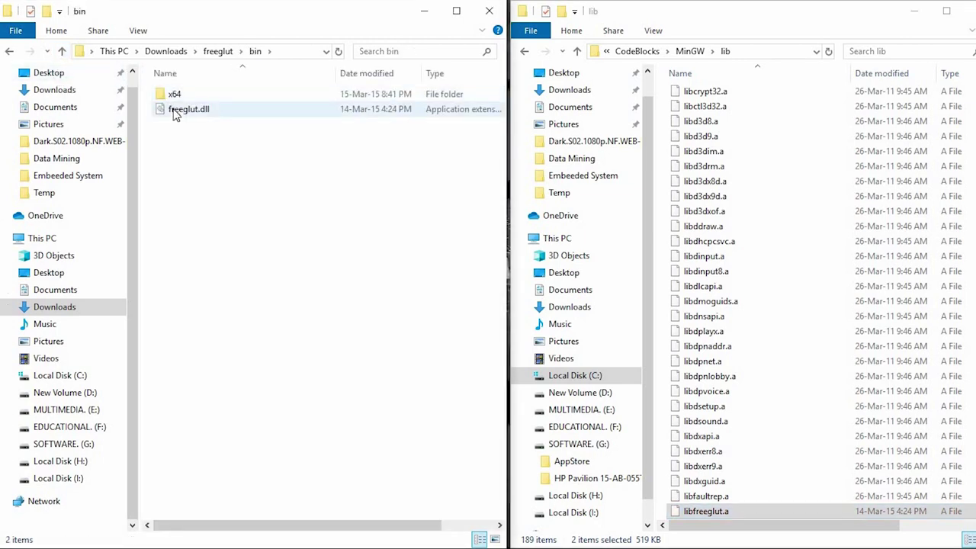
{"action": "left_click", "coordinate": [174, 111]}
{"action": "right_click", "coordinate": [173, 111]}
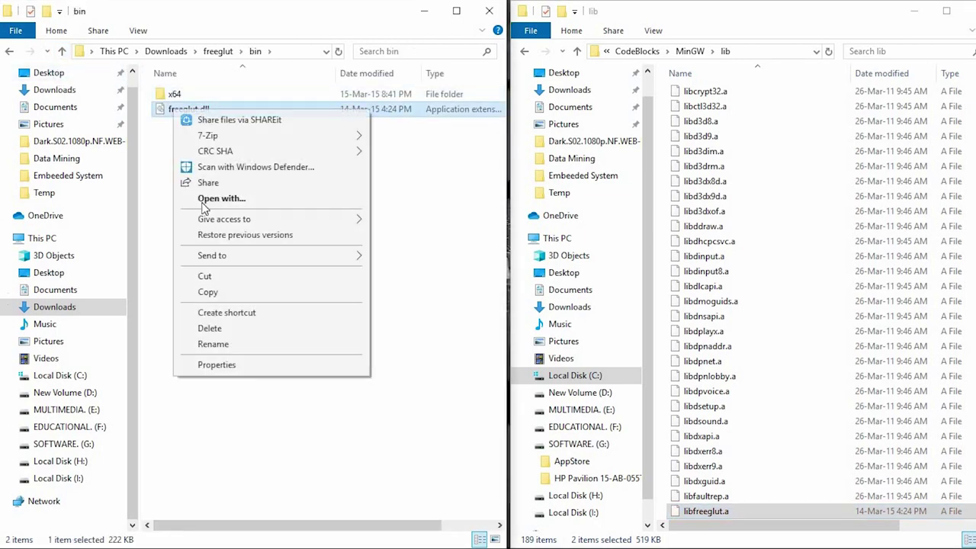
{"action": "left_click", "coordinate": [206, 293]}
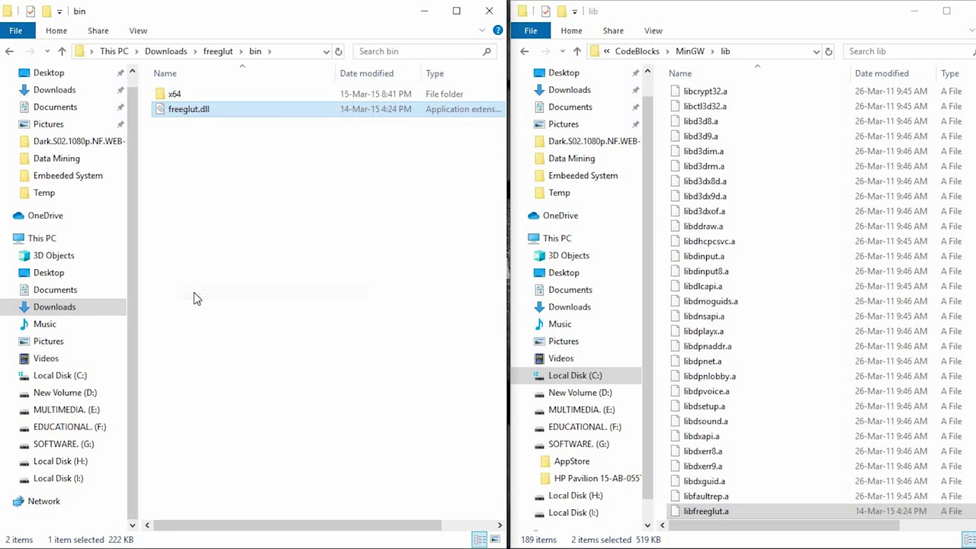
Go to C:\Windows\SysWOW64 in the destination File Explorer window.
{"action": "left_click", "coordinate": [579, 54]}
{"action": "left_click", "coordinate": [578, 53]}
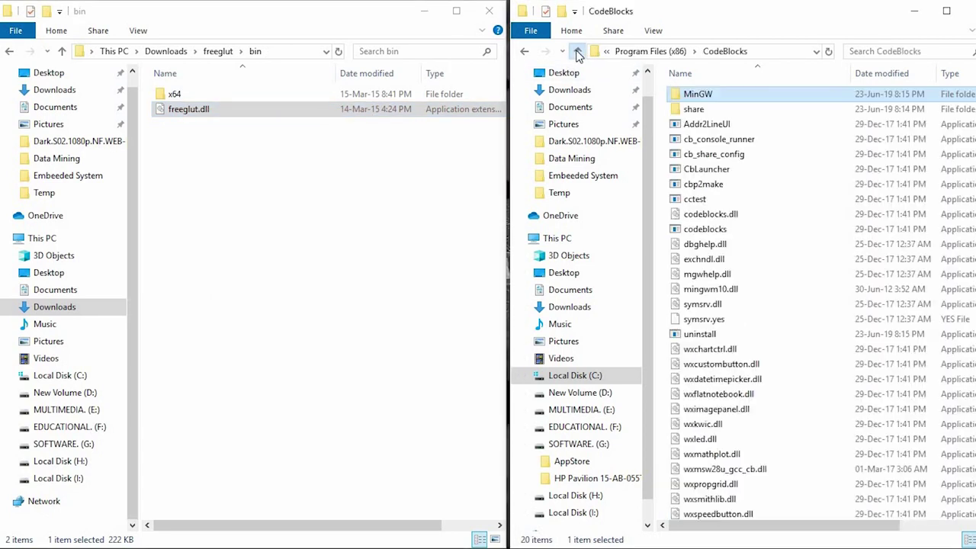
{"action": "left_click", "coordinate": [576, 376]}
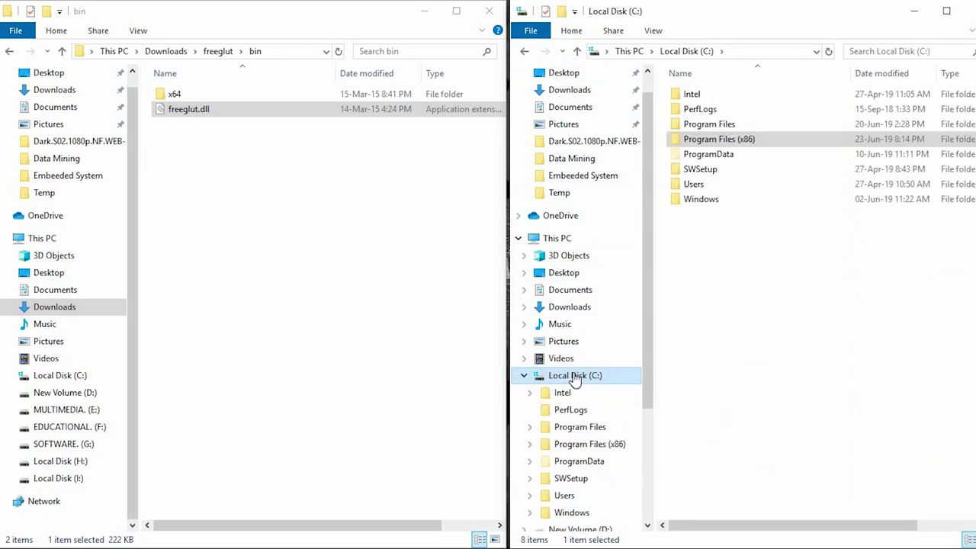
{"action": "double_click", "coordinate": [695, 198]}
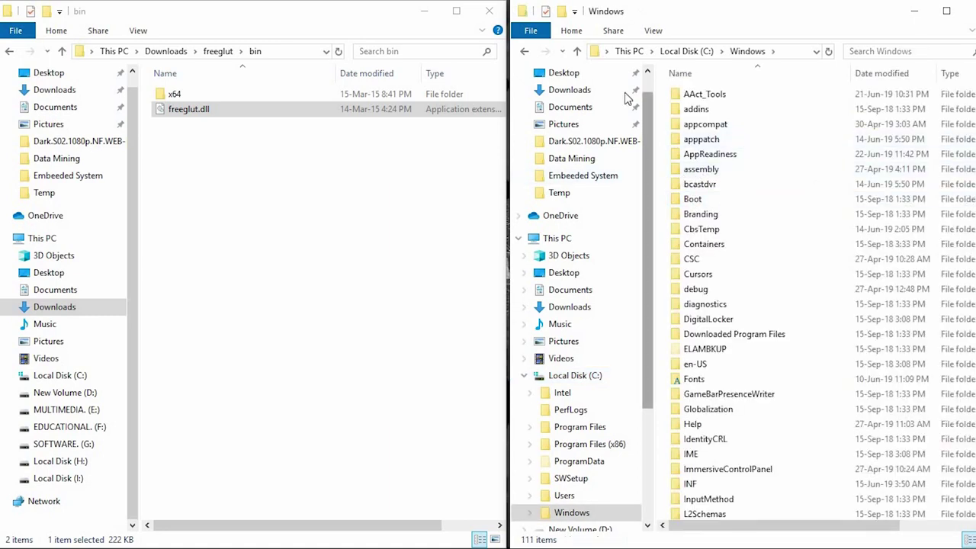
{"action": "left_click_drag", "start_coordinate": [796, 17], "coordinate": [743, 13]}
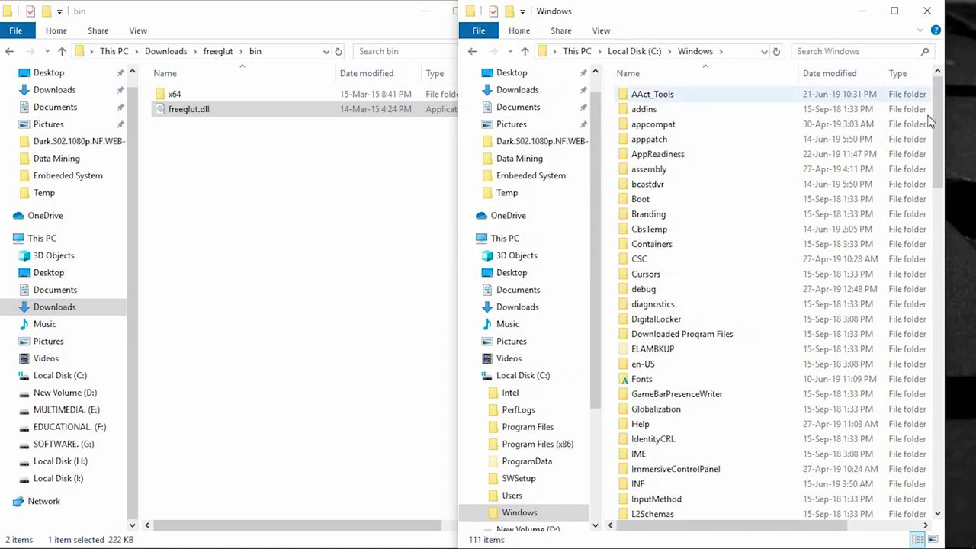
{"action": "left_click_drag", "start_coordinate": [939, 121], "coordinate": [922, 281]}
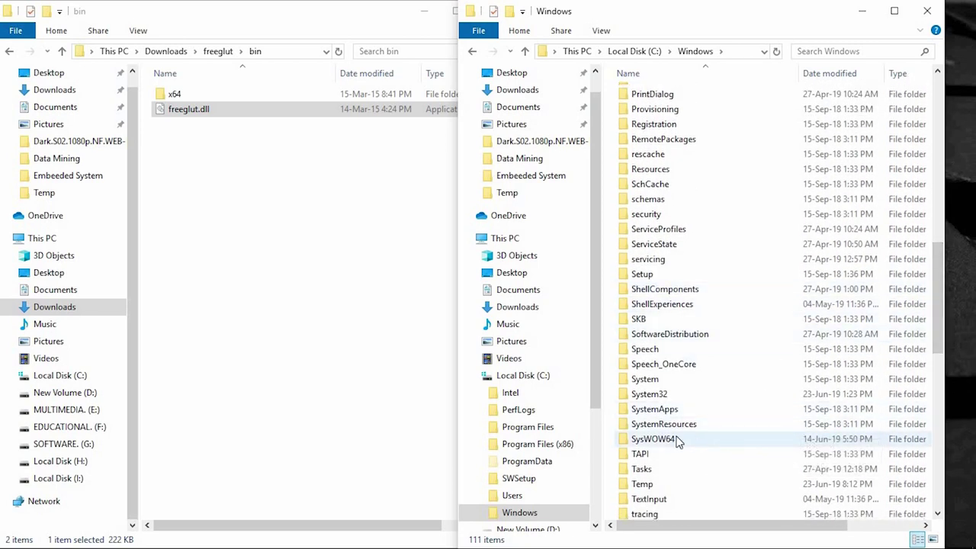
{"action": "double_click", "coordinate": [685, 441]}
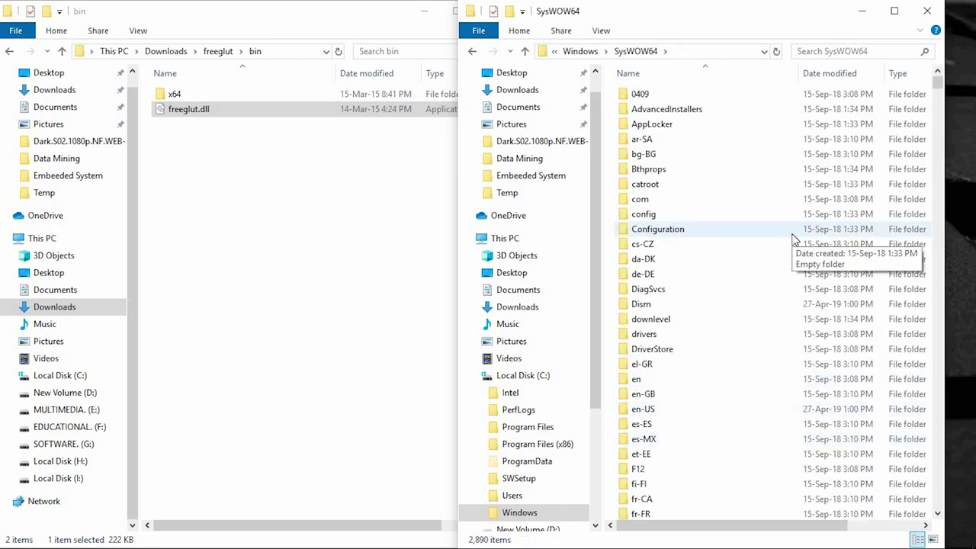
Paste freeglut.dll into the SysWOW64 folder with administrator permission, and close both File Explorer windows.
{"action": "right_click", "coordinate": [753, 204]}
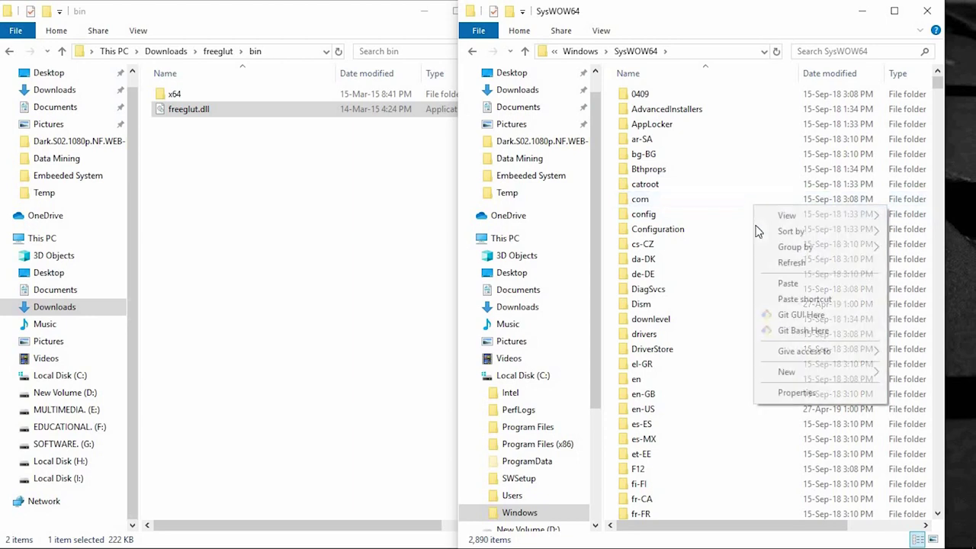
{"action": "left_click", "coordinate": [786, 284]}
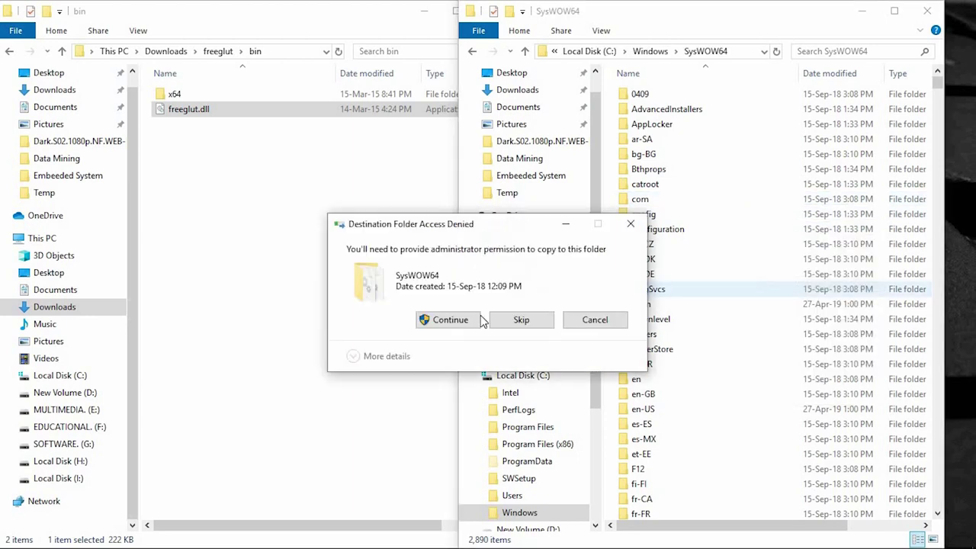
{"action": "left_click", "coordinate": [452, 322]}
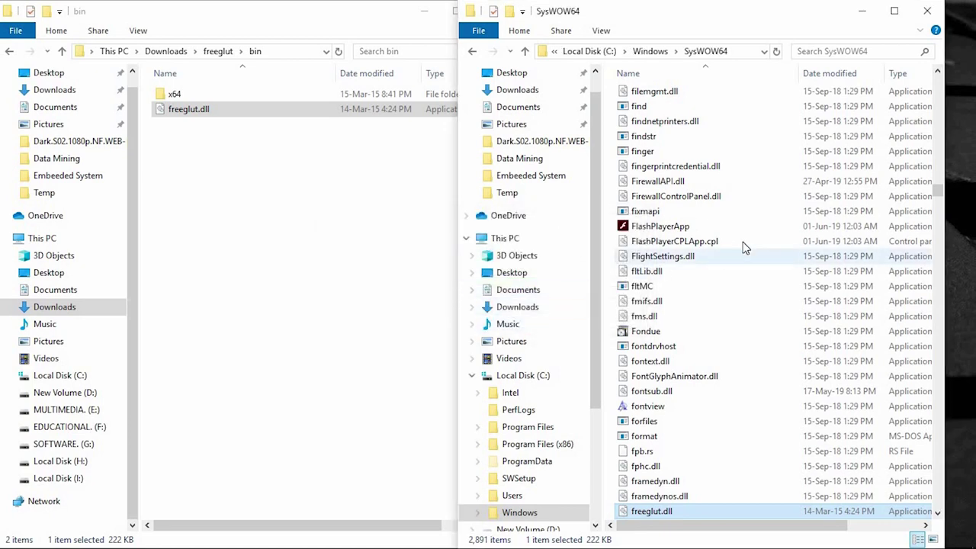
{"action": "left_click_drag", "start_coordinate": [935, 184], "coordinate": [921, 527]}
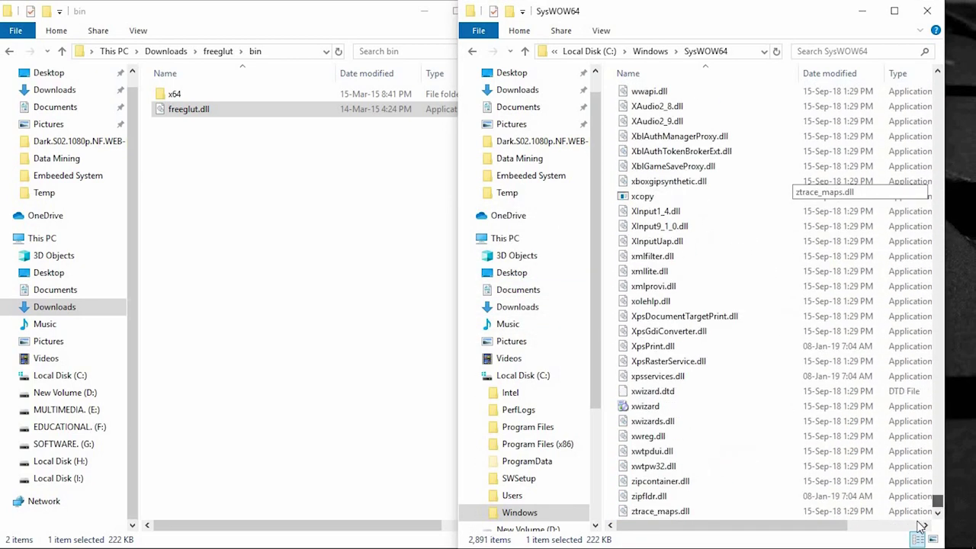
{"action": "left_click_drag", "start_coordinate": [915, 431], "coordinate": [918, 424]}
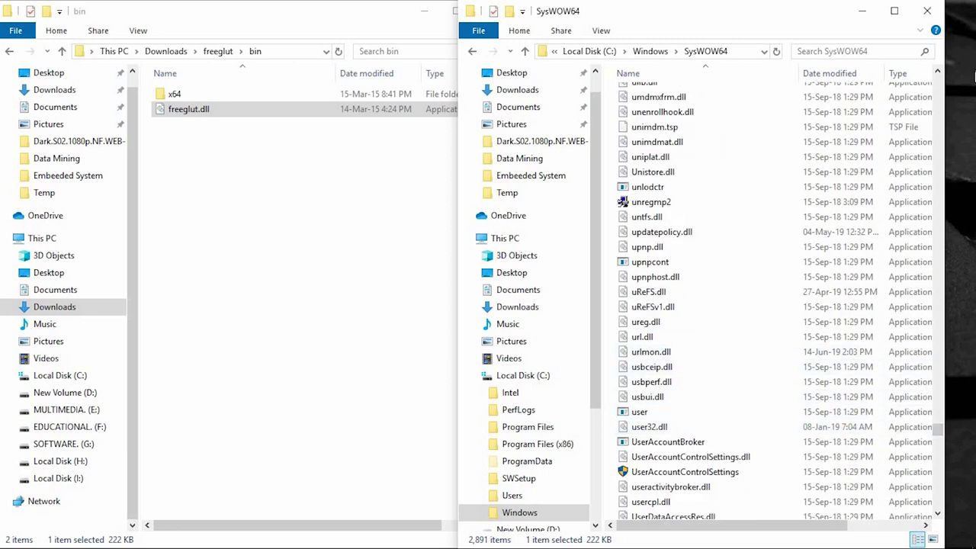
{"action": "left_click", "coordinate": [928, 11]}
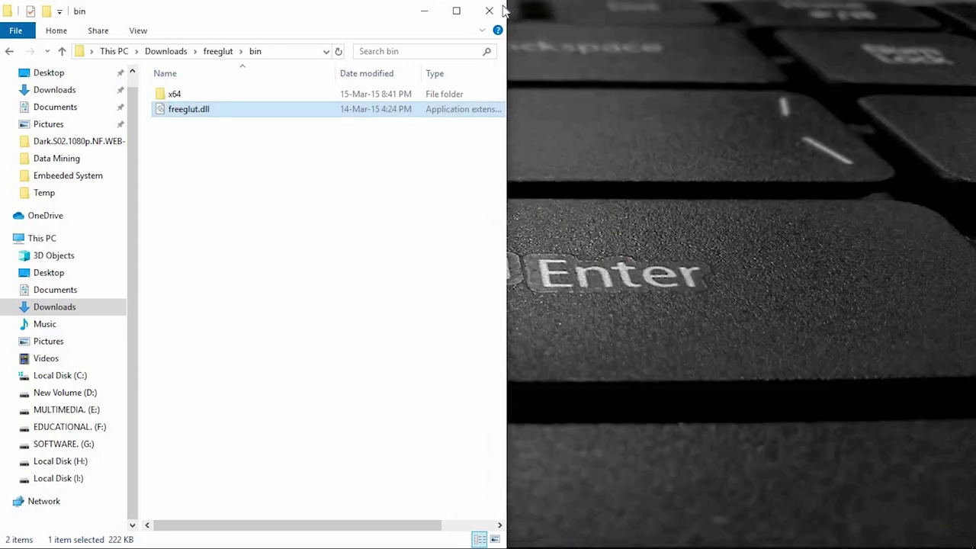
{"action": "left_click", "coordinate": [490, 11]}
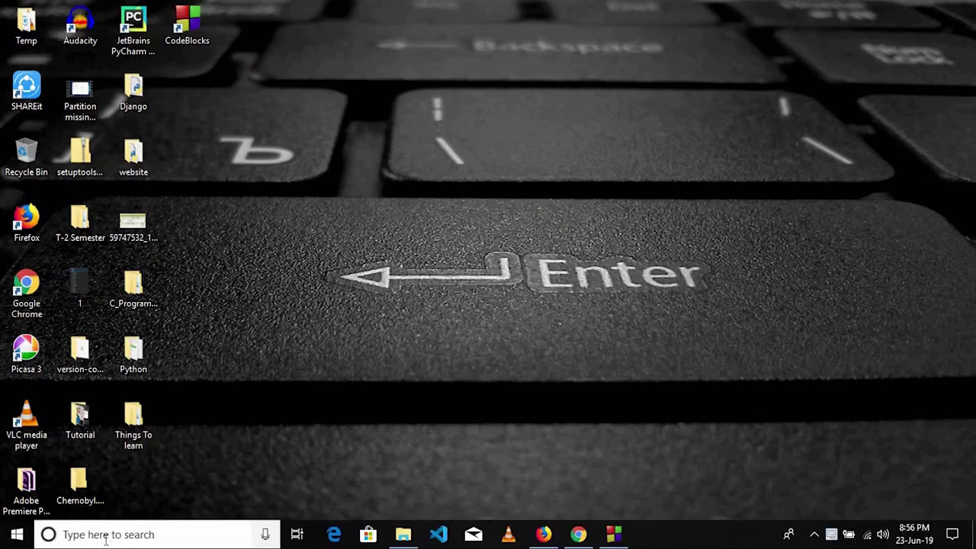
Search for Notepad and launch it as administrator, approving the elevation request.
{"action": "left_click", "coordinate": [106, 535]}
{"action": "type", "text": "not"}
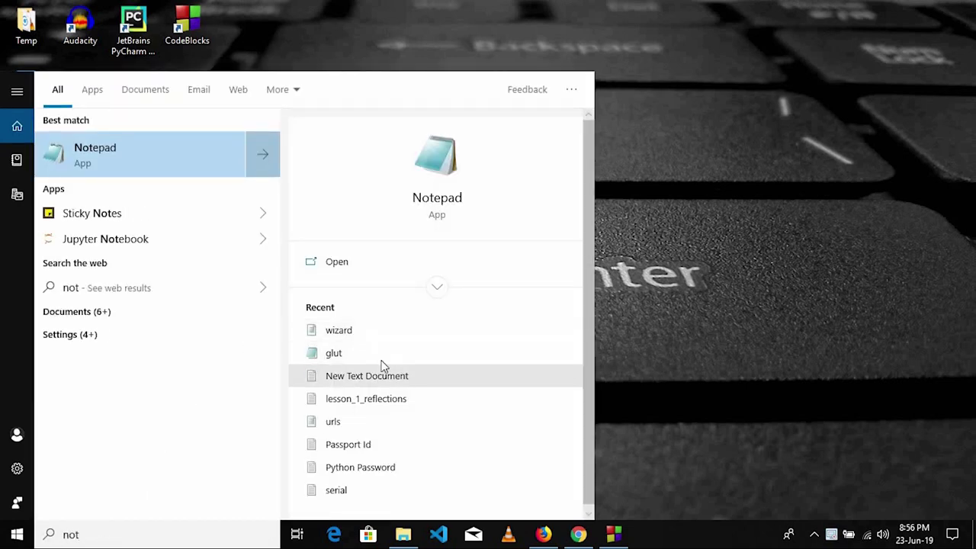
{"action": "right_click", "coordinate": [265, 173]}
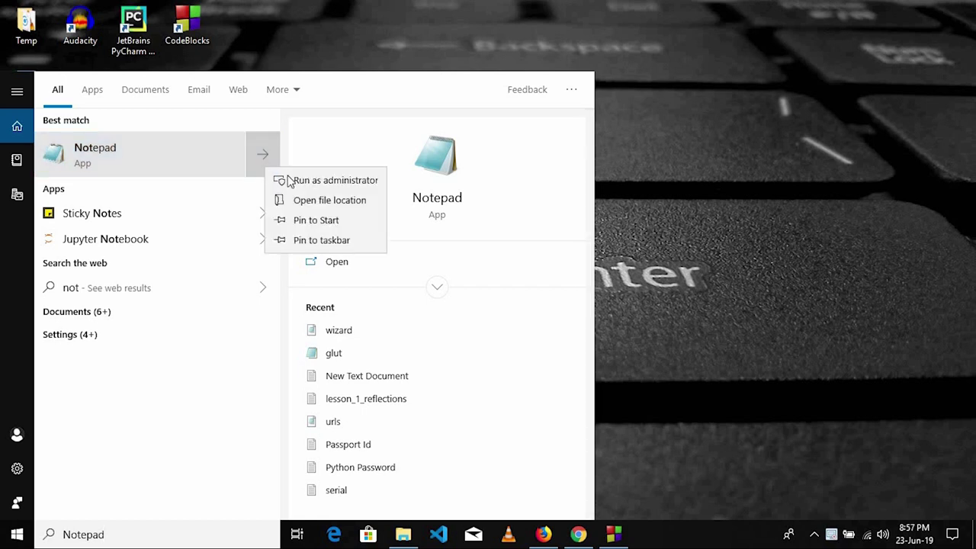
{"action": "left_click", "coordinate": [294, 185]}
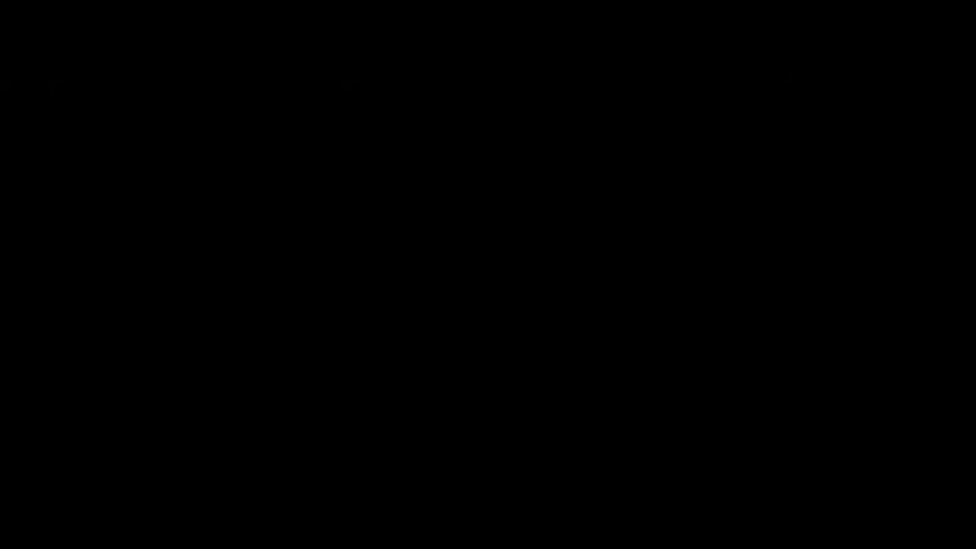
{"action": "left_click", "coordinate": [374, 364]}
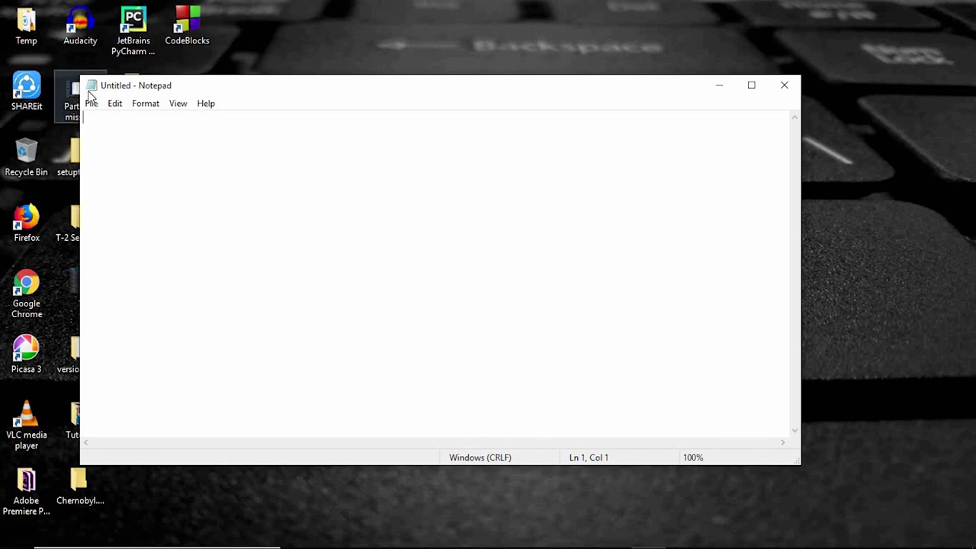
Browse for a file to open in C:\Program Files (x86)\CodeBlocks\share\CodeBlocks\templates and show all file types.
{"action": "left_click", "coordinate": [92, 105]}
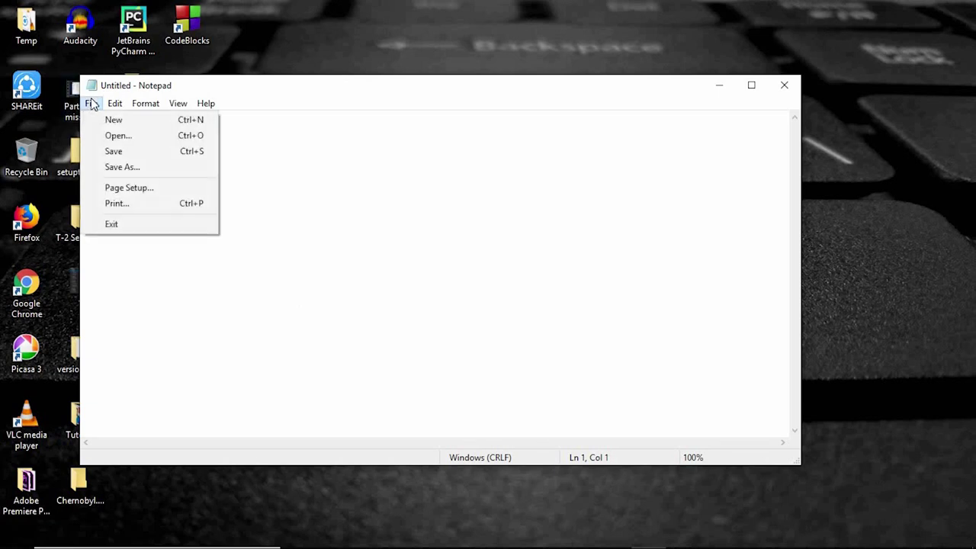
{"action": "left_click", "coordinate": [107, 135]}
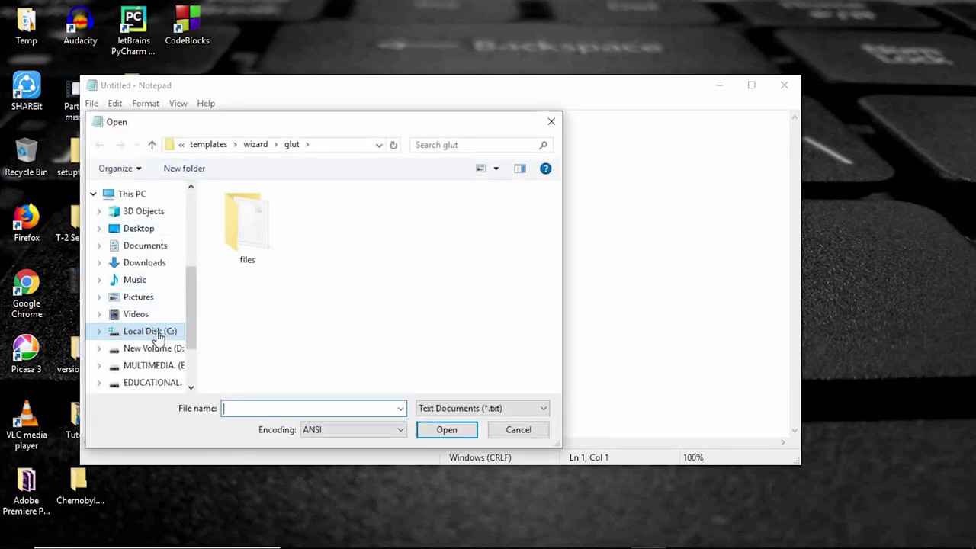
{"action": "left_click", "coordinate": [164, 329]}
{"action": "double_click", "coordinate": [257, 256]}
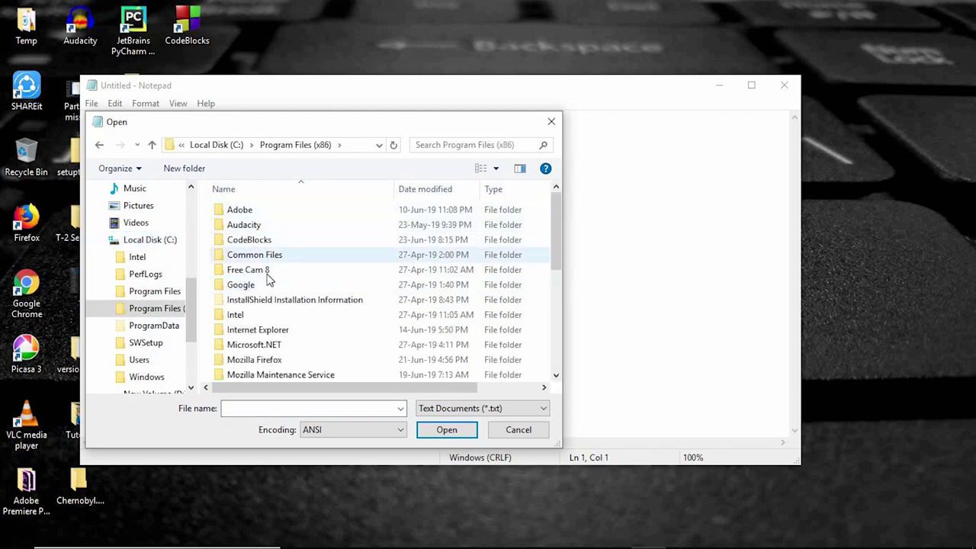
{"action": "double_click", "coordinate": [259, 240]}
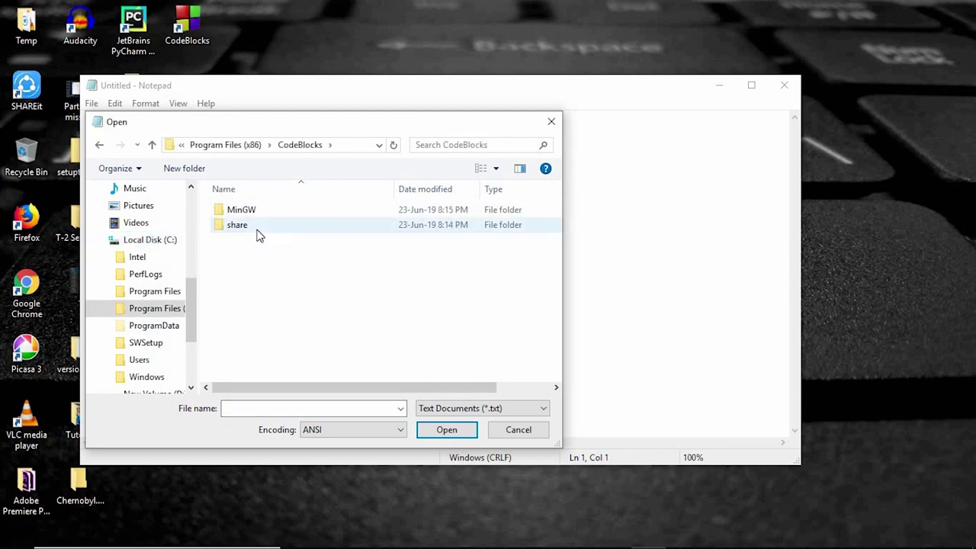
{"action": "double_click", "coordinate": [260, 227]}
{"action": "double_click", "coordinate": [260, 214]}
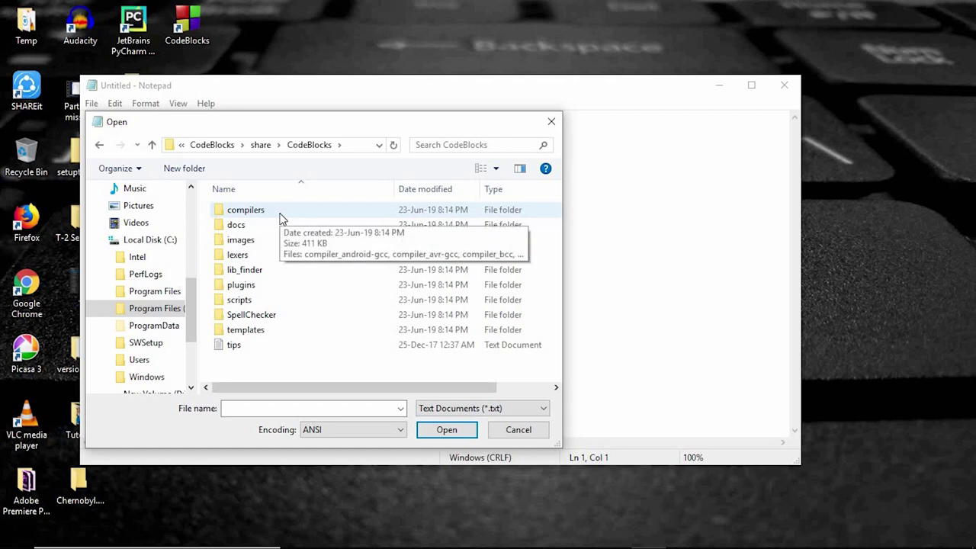
{"action": "double_click", "coordinate": [263, 330]}
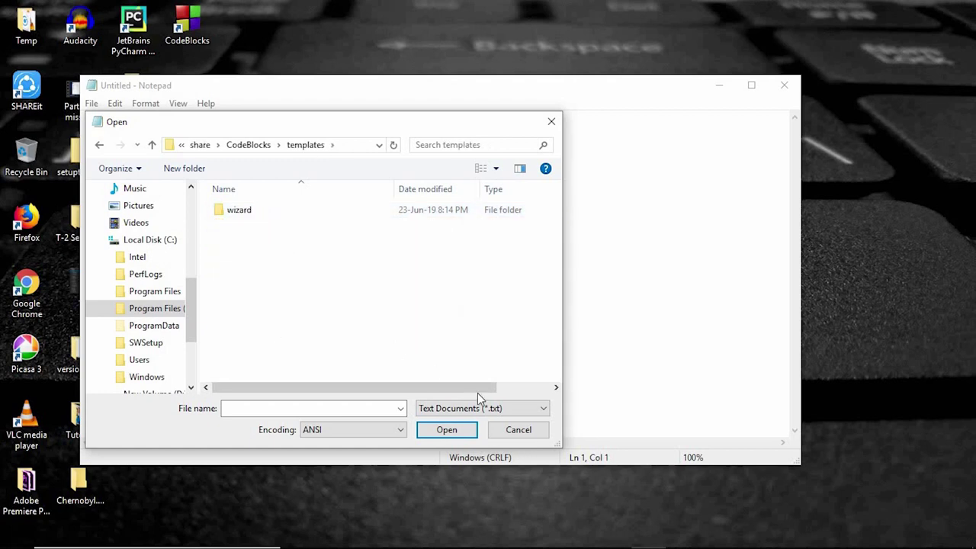
{"action": "left_click", "coordinate": [524, 409]}
{"action": "left_click", "coordinate": [489, 429]}
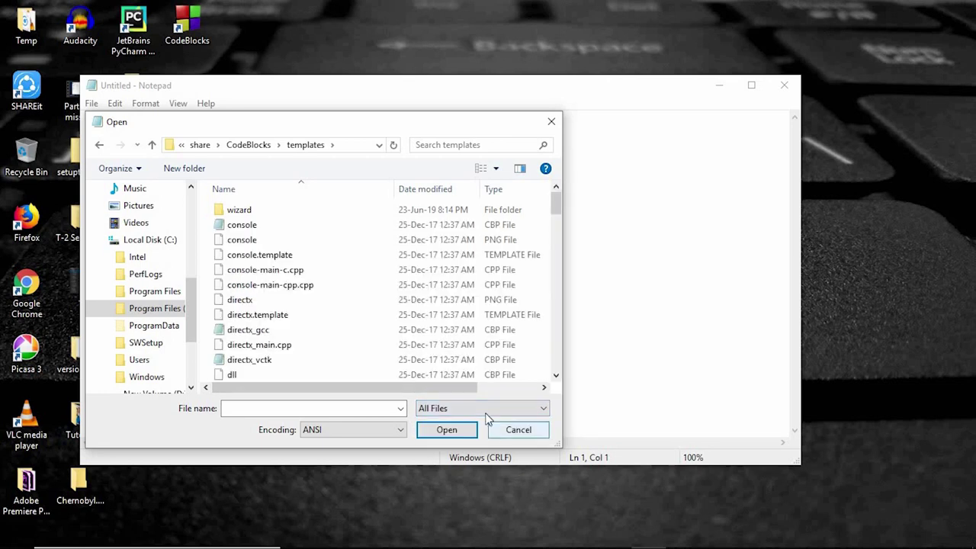
Find the glut CBP file, check its file type in its properties, and open it in Notepad.
{"action": "left_click_drag", "start_coordinate": [558, 198], "coordinate": [557, 234]}
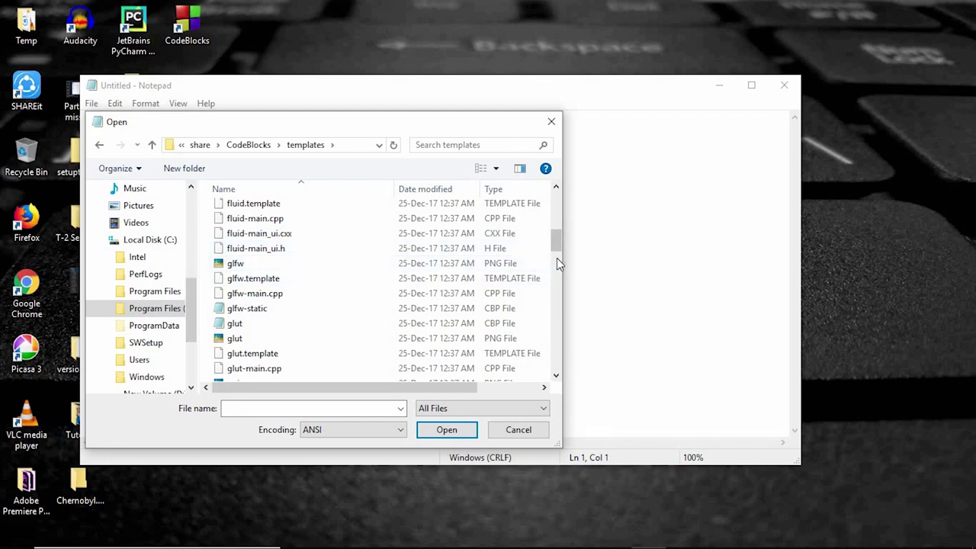
{"action": "left_click", "coordinate": [555, 377]}
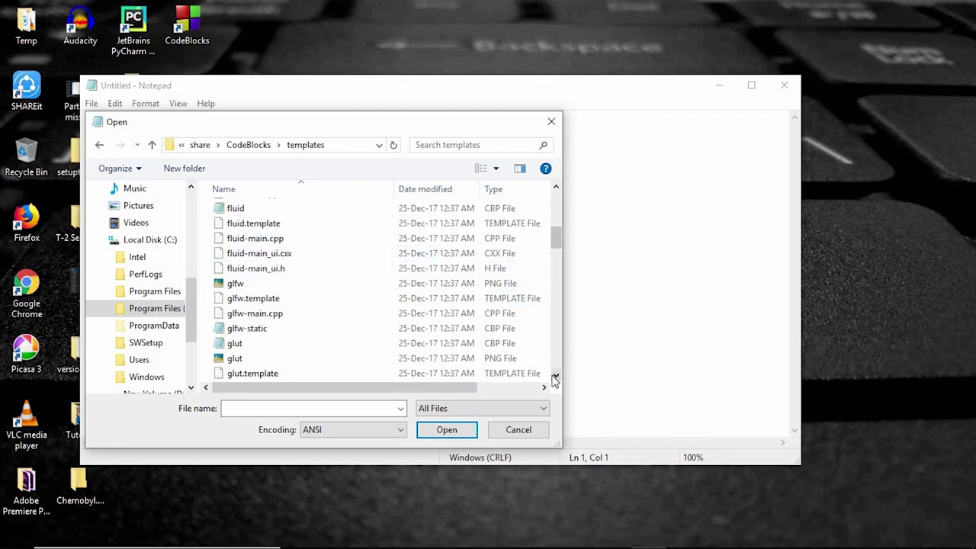
{"action": "left_click", "coordinate": [309, 341]}
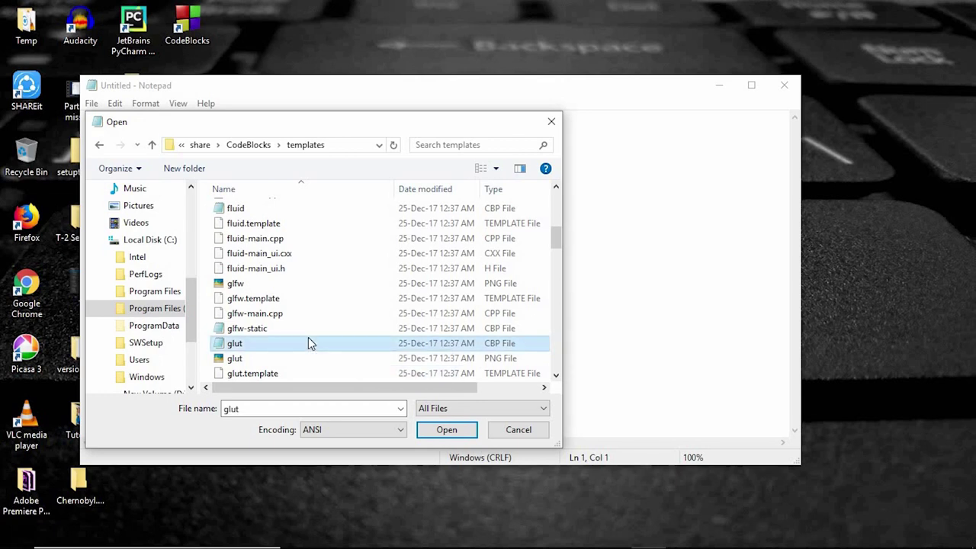
{"action": "right_click", "coordinate": [308, 337]}
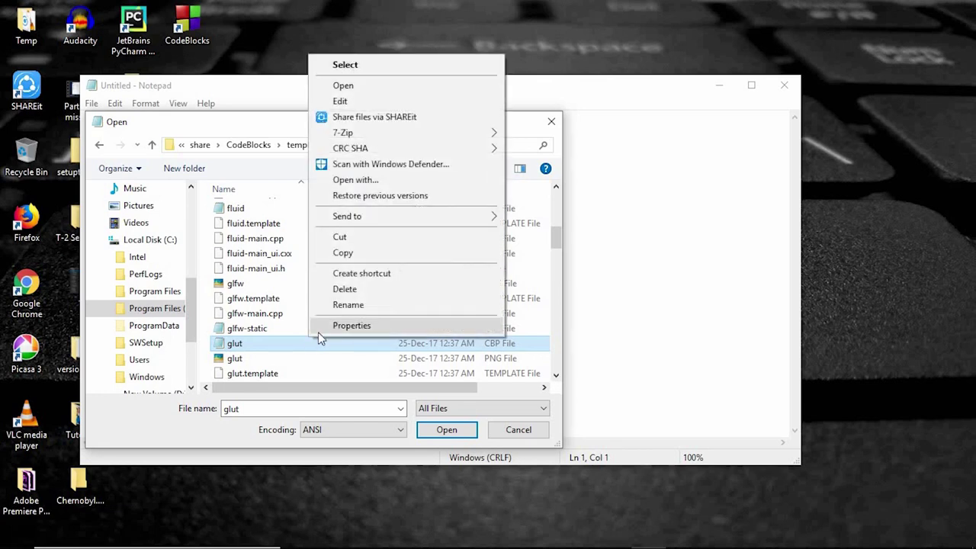
{"action": "left_click", "coordinate": [318, 332]}
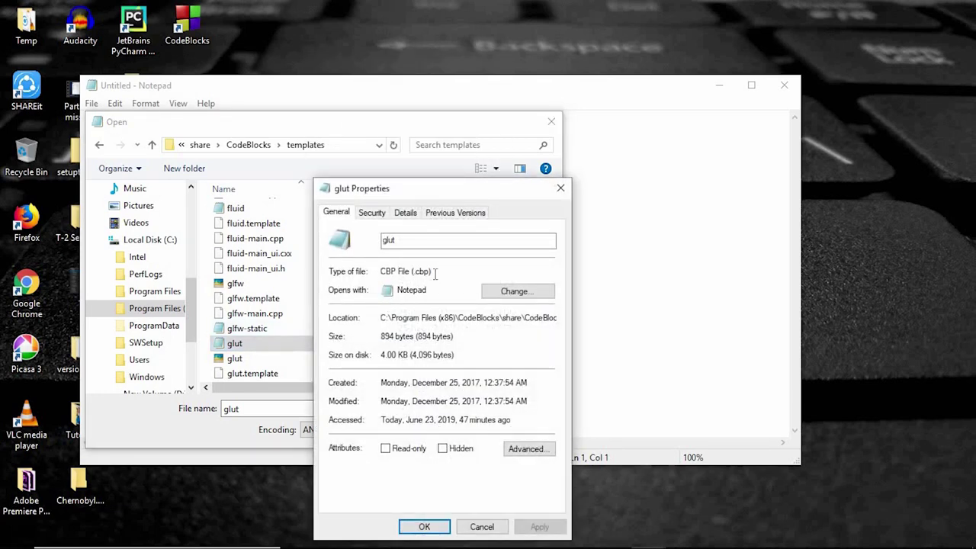
{"action": "left_click_drag", "start_coordinate": [435, 273], "coordinate": [379, 263]}
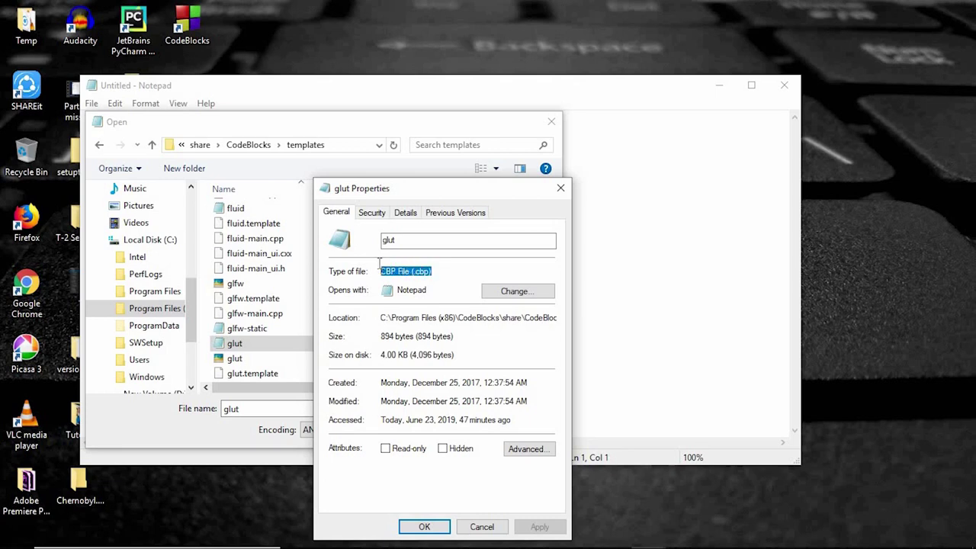
{"action": "left_click", "coordinate": [424, 527]}
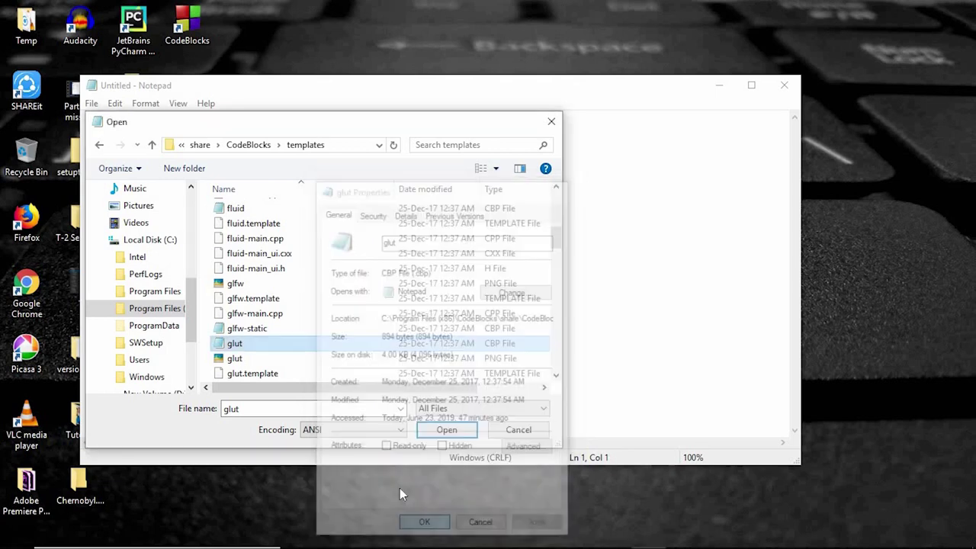
{"action": "left_click", "coordinate": [449, 431]}
Replace Glut32 with freeglut in the linker libraries of the glut project template and save the file.
{"action": "left_click", "coordinate": [115, 103]}
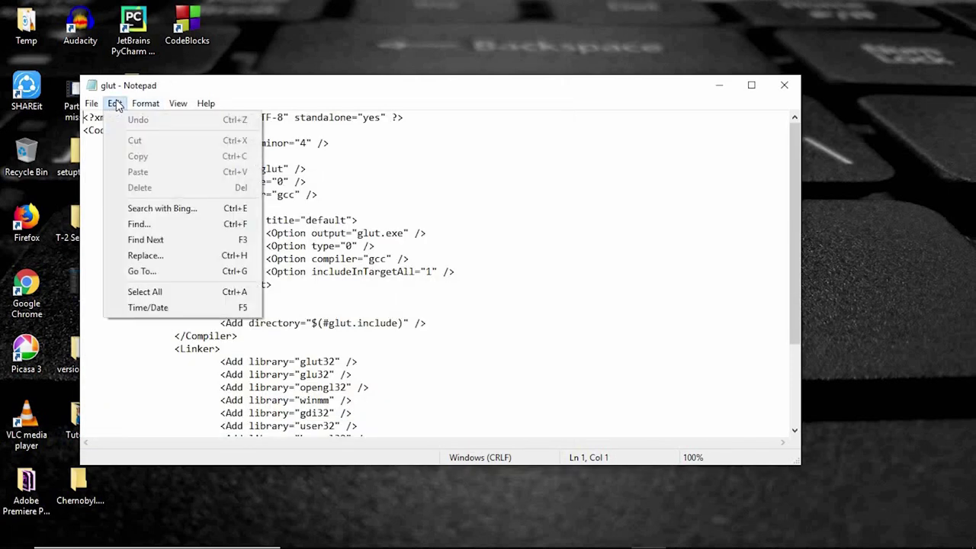
{"action": "left_click", "coordinate": [149, 252]}
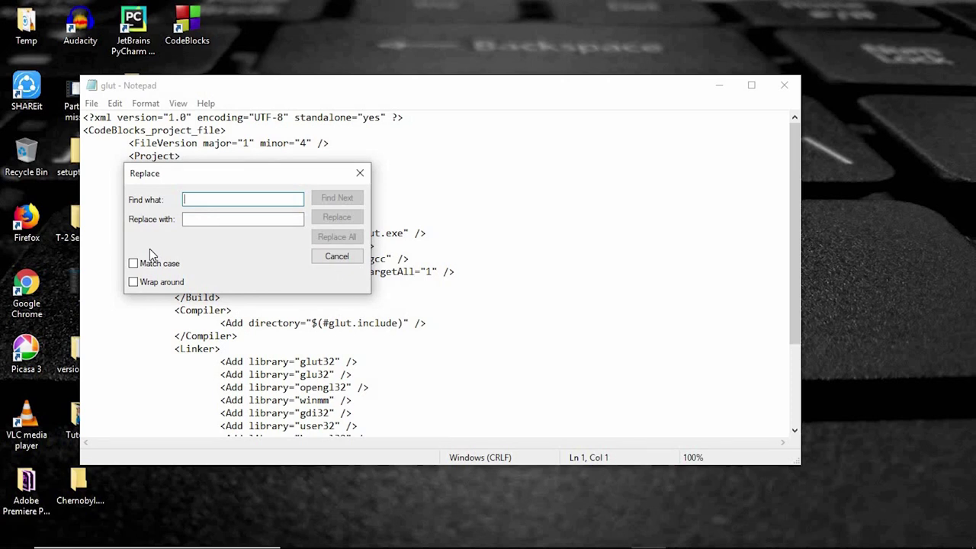
{"action": "type", "text": "Glut32"}
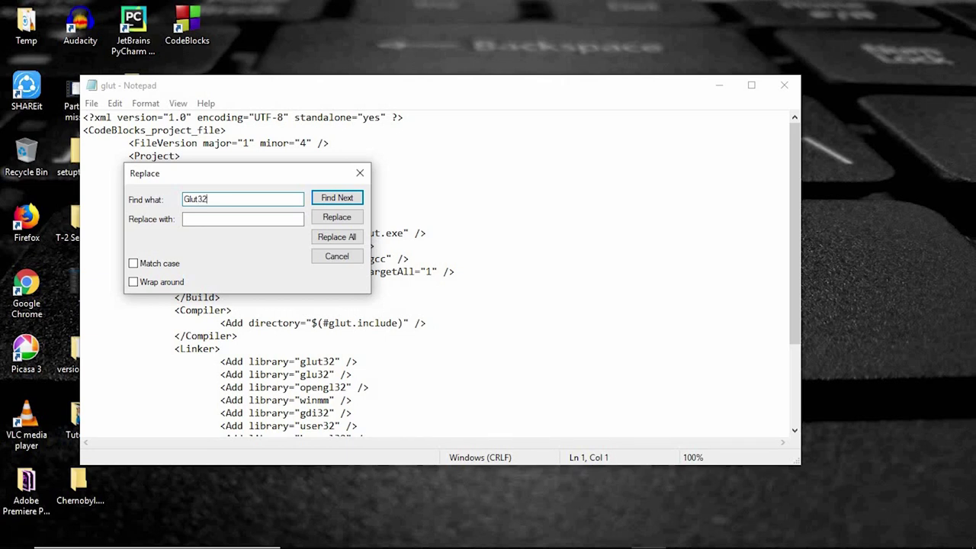
{"action": "left_click", "coordinate": [219, 221]}
{"action": "type", "text": "freeglut"}
{"action": "left_click", "coordinate": [327, 220]}
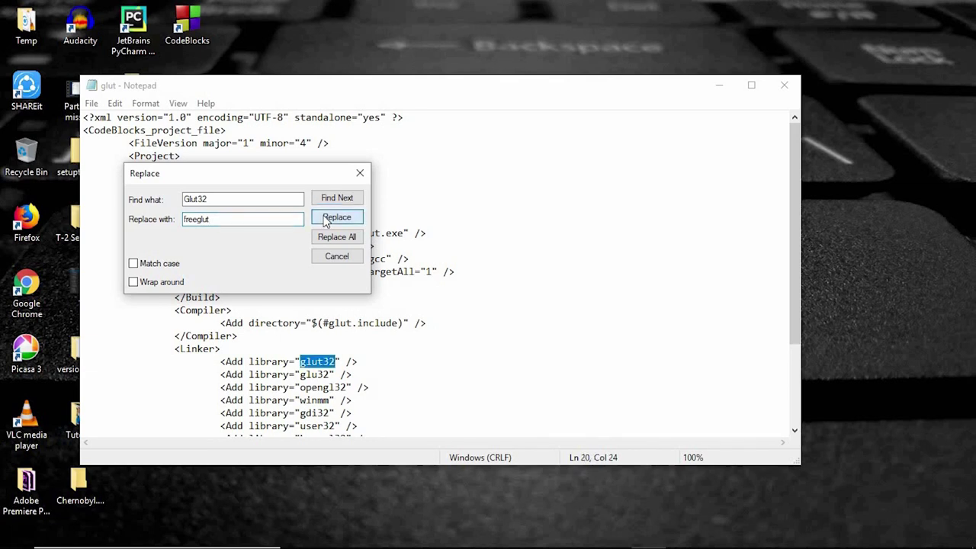
{"action": "left_click", "coordinate": [326, 220]}
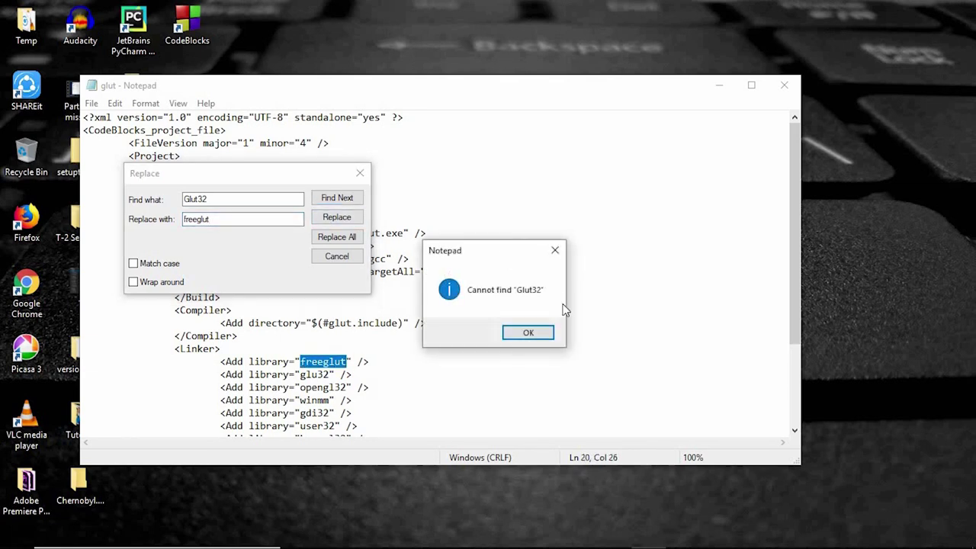
{"action": "left_click", "coordinate": [544, 332]}
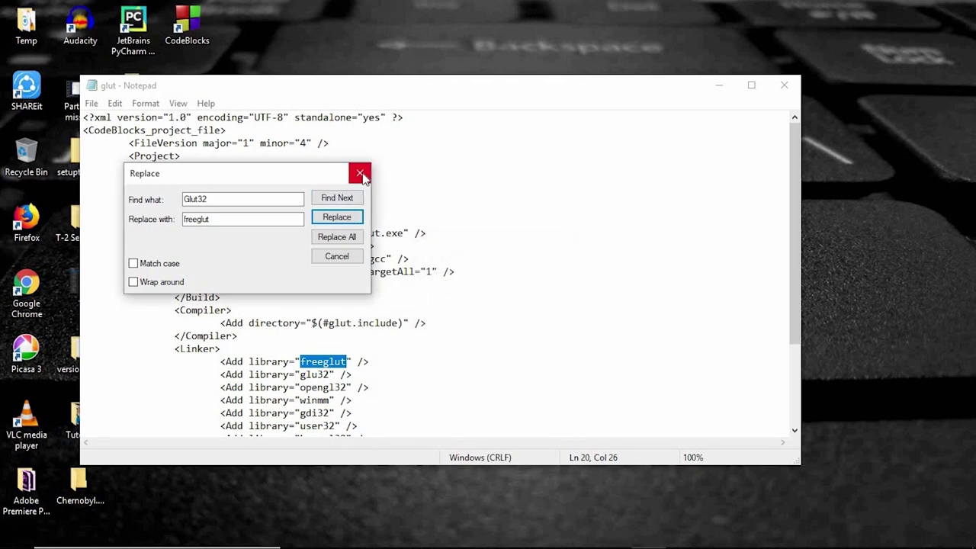
{"action": "left_click", "coordinate": [337, 257]}
{"action": "left_click", "coordinate": [91, 103]}
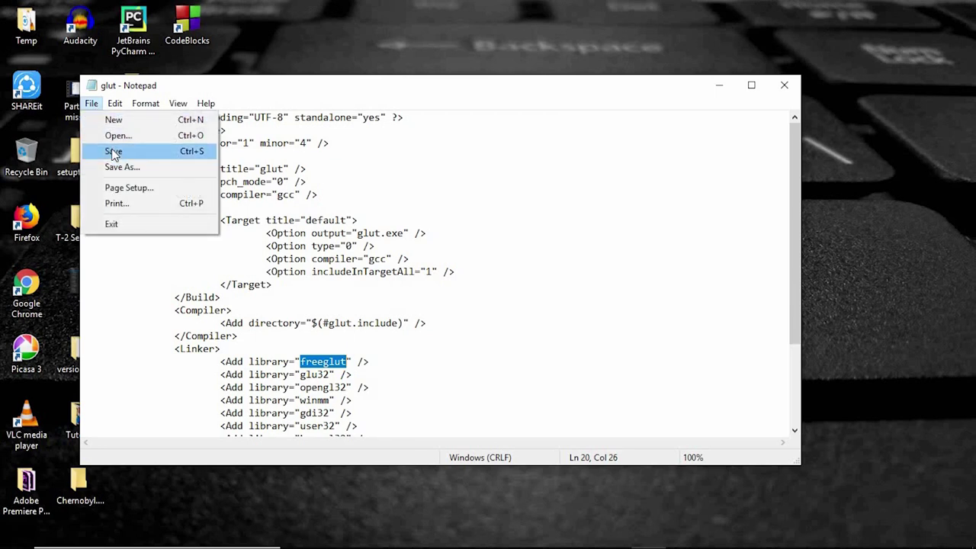
{"action": "left_click", "coordinate": [115, 154]}
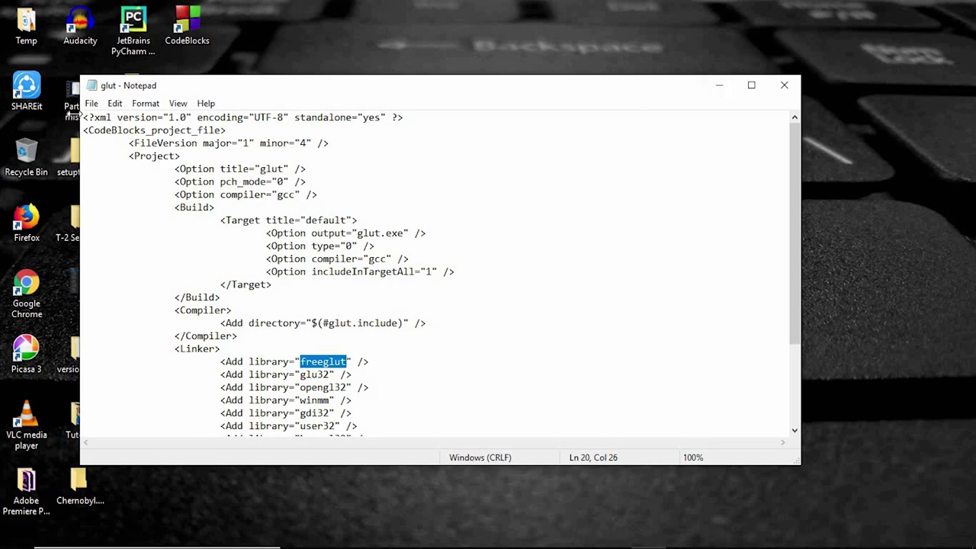
Open wizard.script from the templates\wizard\glut folder, with all file types shown.
{"action": "left_click", "coordinate": [90, 103]}
{"action": "left_click", "coordinate": [111, 135]}
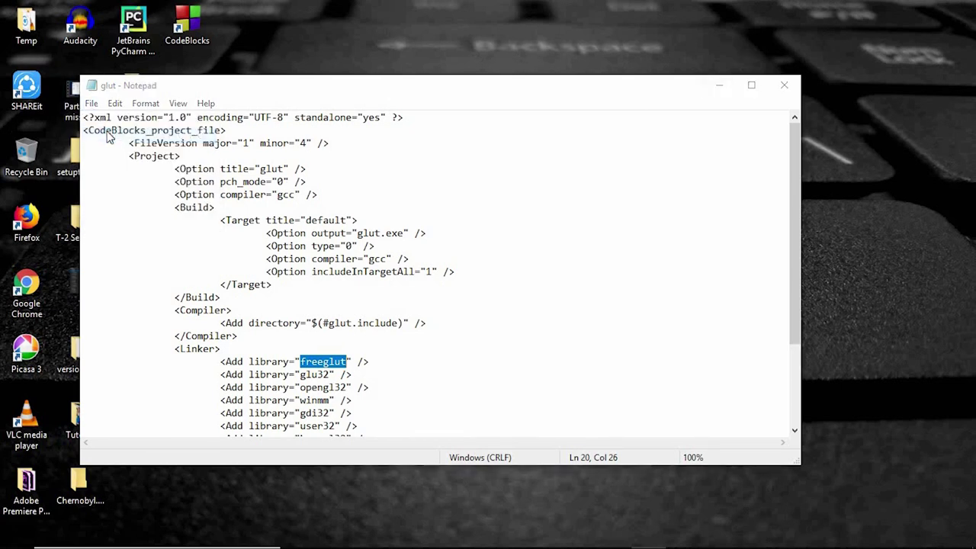
{"action": "double_click", "coordinate": [258, 212]}
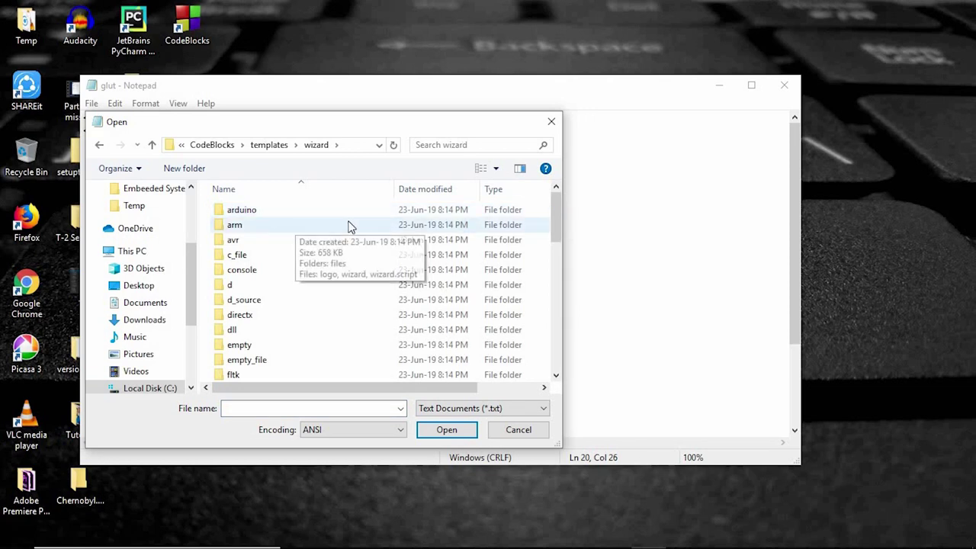
{"action": "left_click_drag", "start_coordinate": [557, 219], "coordinate": [554, 242]}
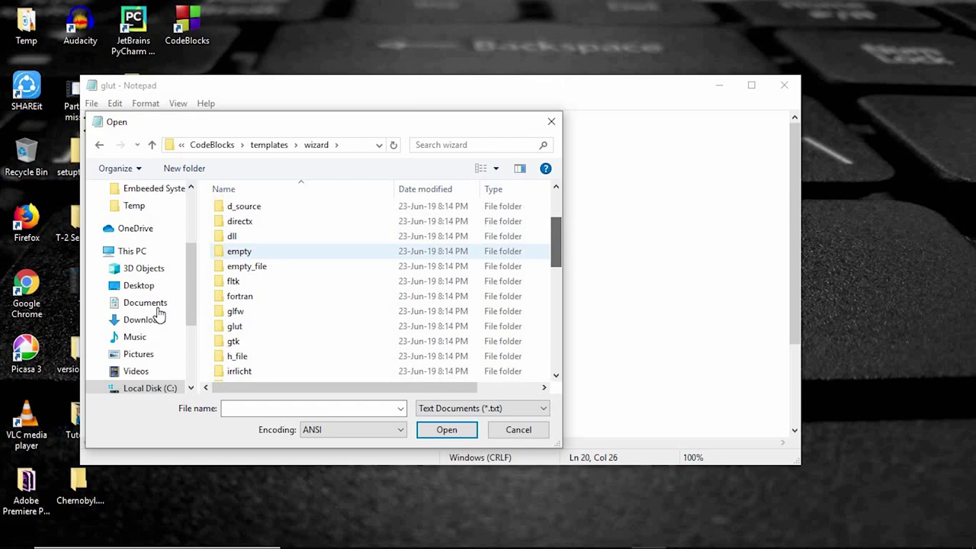
{"action": "double_click", "coordinate": [225, 327]}
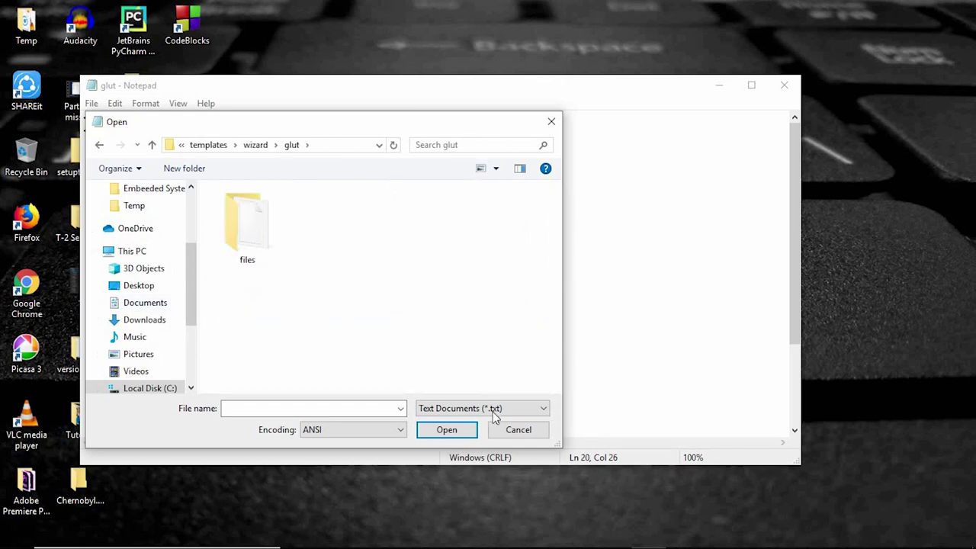
{"action": "left_click", "coordinate": [527, 411]}
{"action": "left_click", "coordinate": [507, 434]}
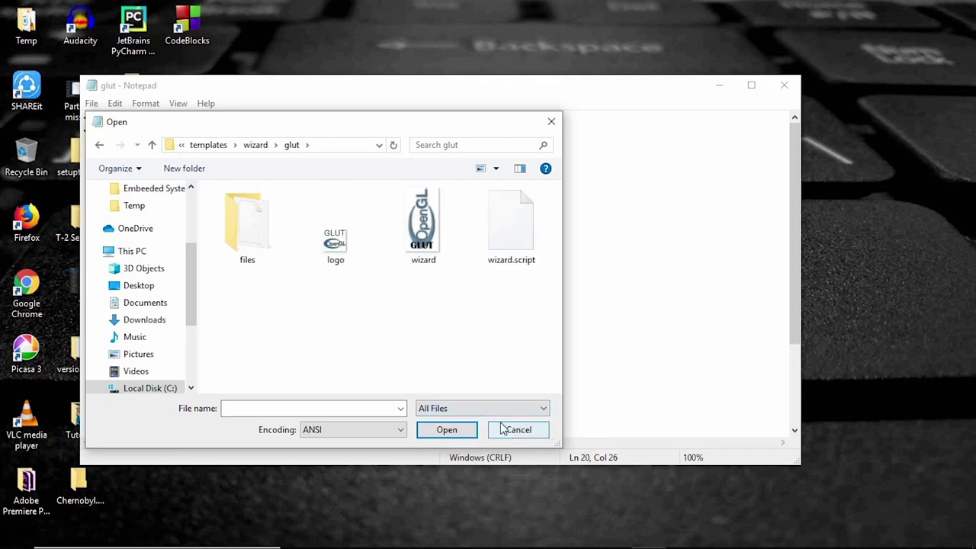
{"action": "left_click", "coordinate": [514, 247]}
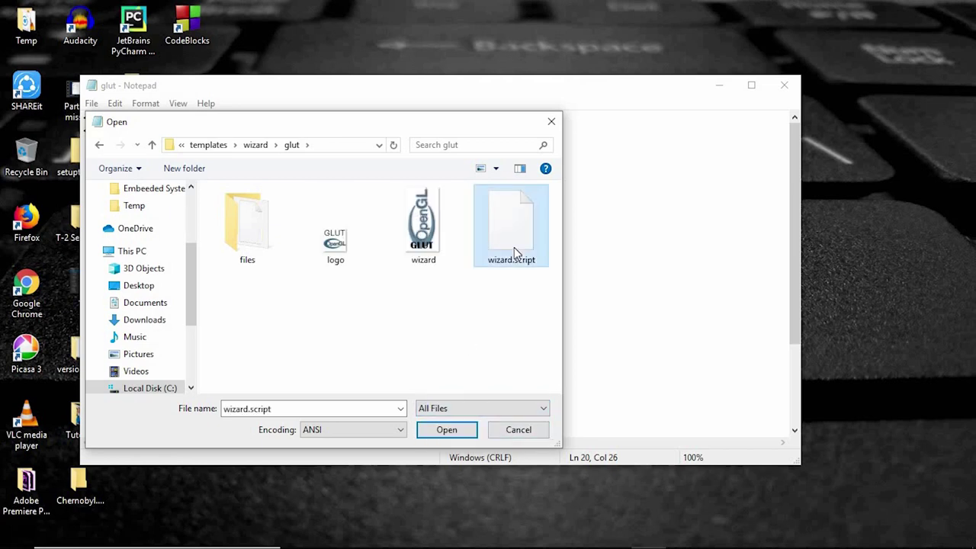
{"action": "left_click", "coordinate": [447, 431]}
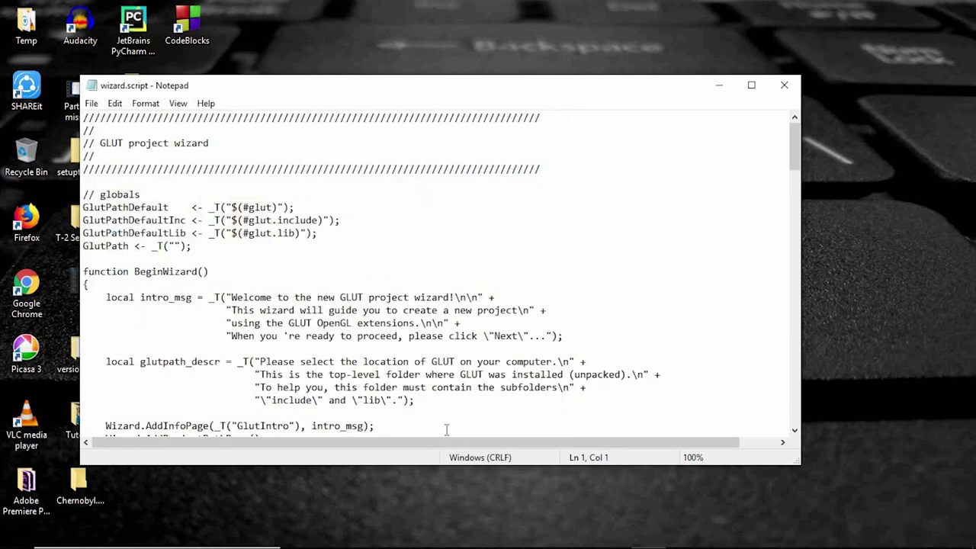
Replace each occurrence of Glut32 with freeglut in wizard.script, one after another, until none is left.
{"action": "left_click", "coordinate": [114, 103]}
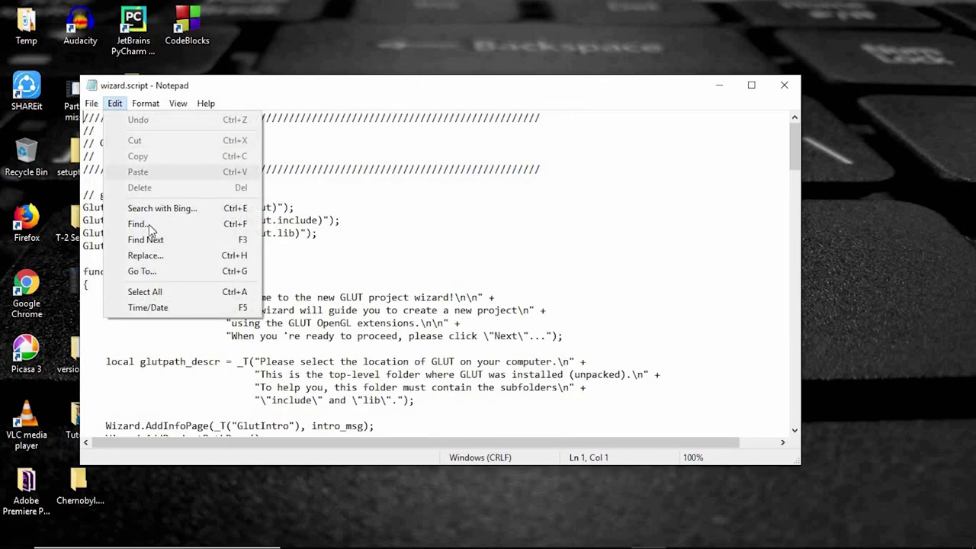
{"action": "left_click", "coordinate": [146, 255]}
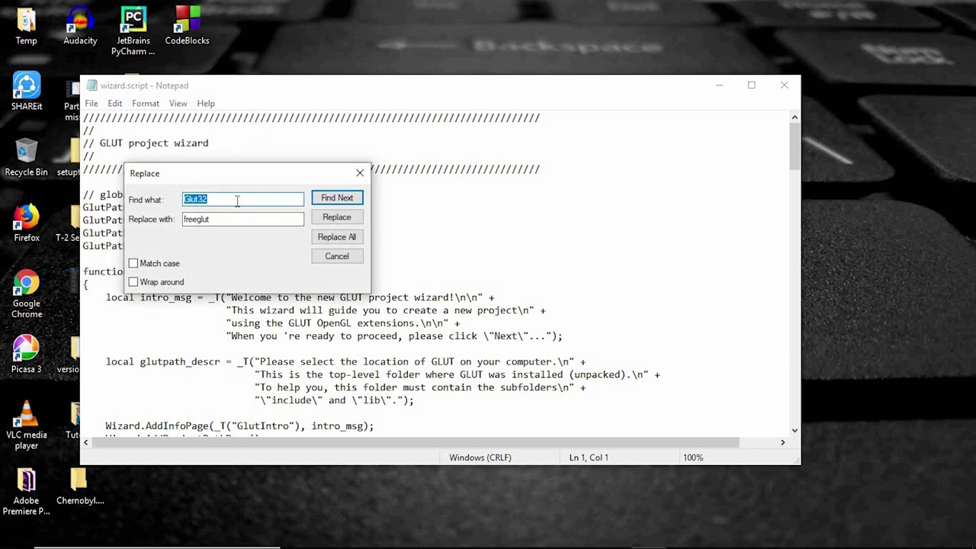
{"action": "left_click", "coordinate": [333, 220]}
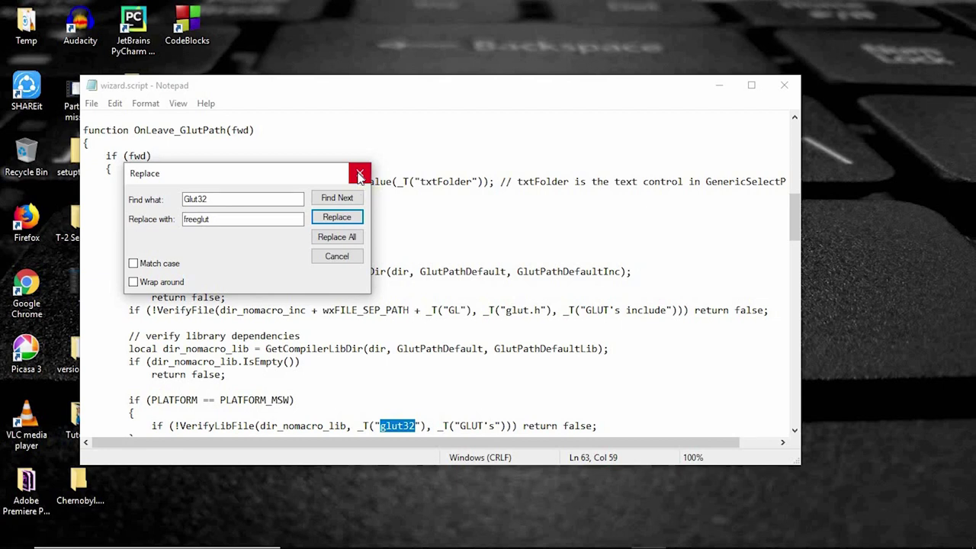
{"action": "left_click", "coordinate": [343, 218]}
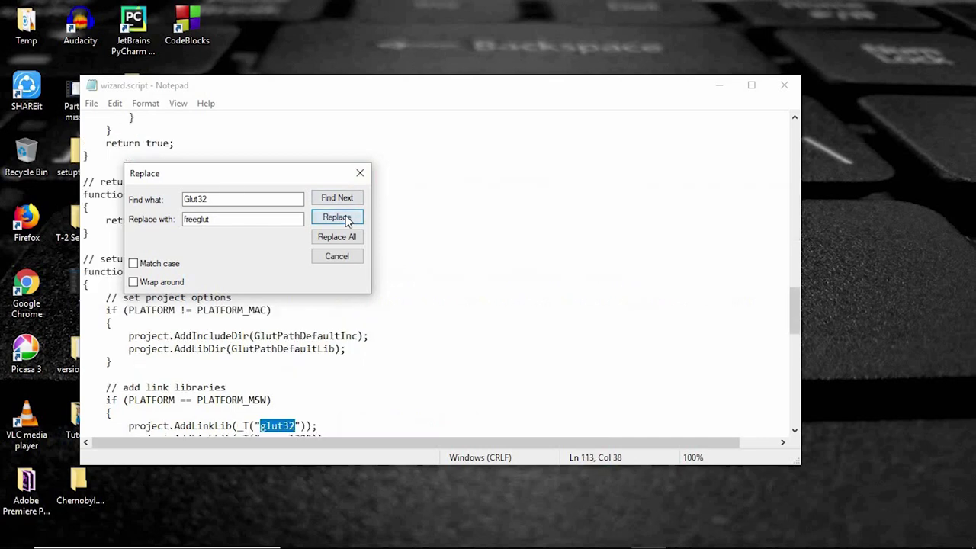
{"action": "left_click", "coordinate": [347, 219]}
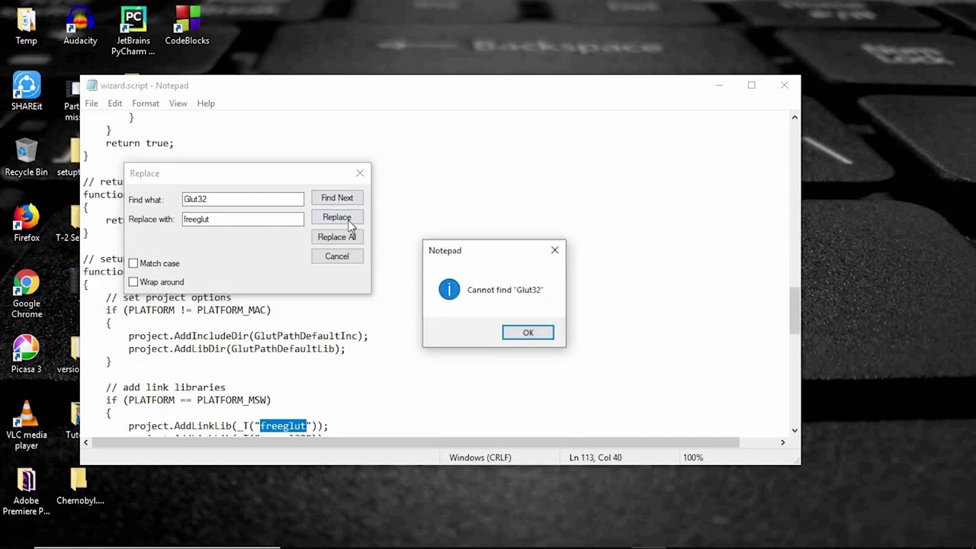
{"action": "left_click", "coordinate": [529, 332]}
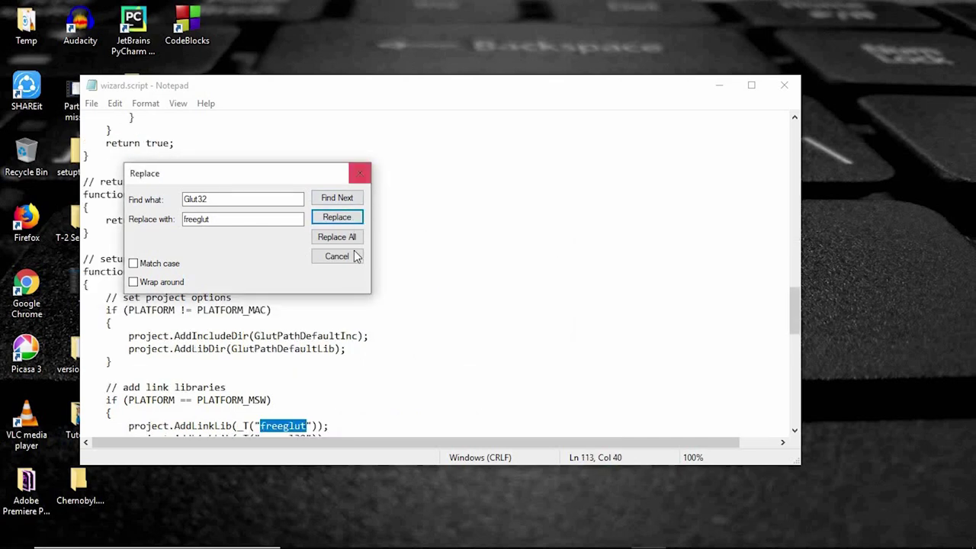
{"action": "left_click", "coordinate": [318, 256]}
Save wizard.script and close Notepad.
{"action": "left_click", "coordinate": [91, 103]}
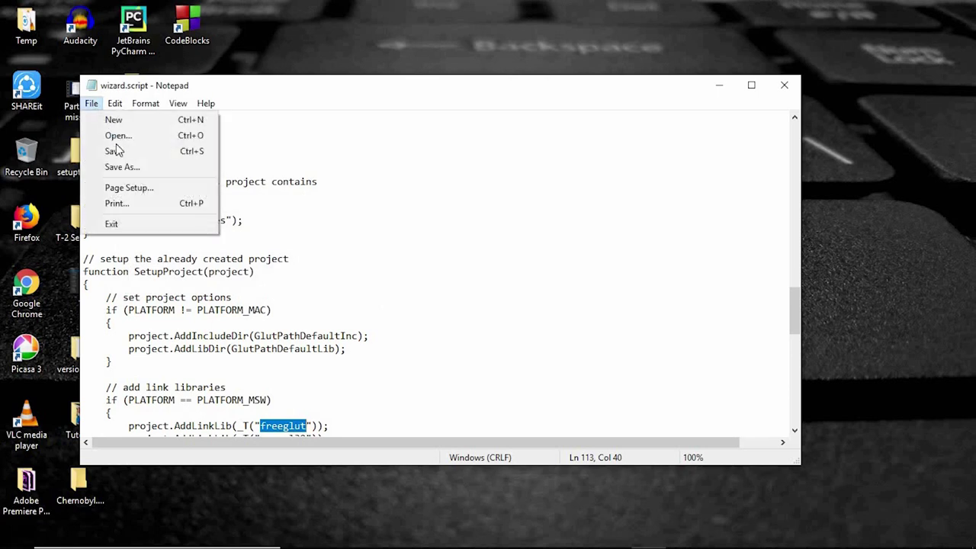
{"action": "left_click", "coordinate": [114, 152]}
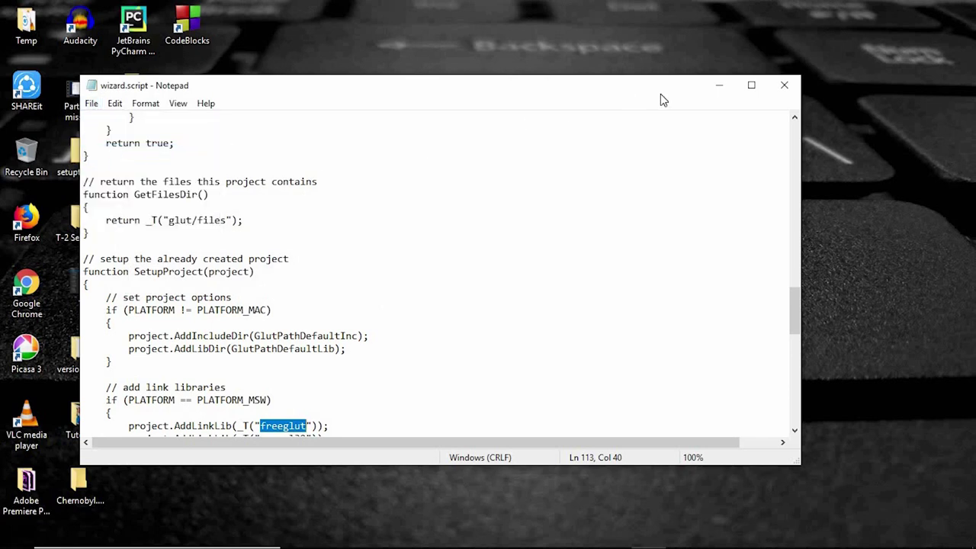
{"action": "left_click", "coordinate": [782, 85]}
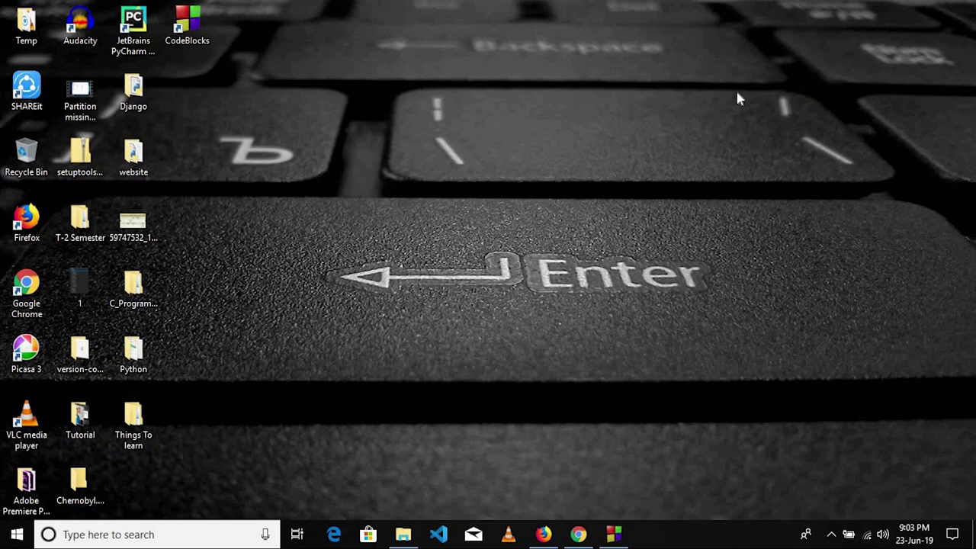